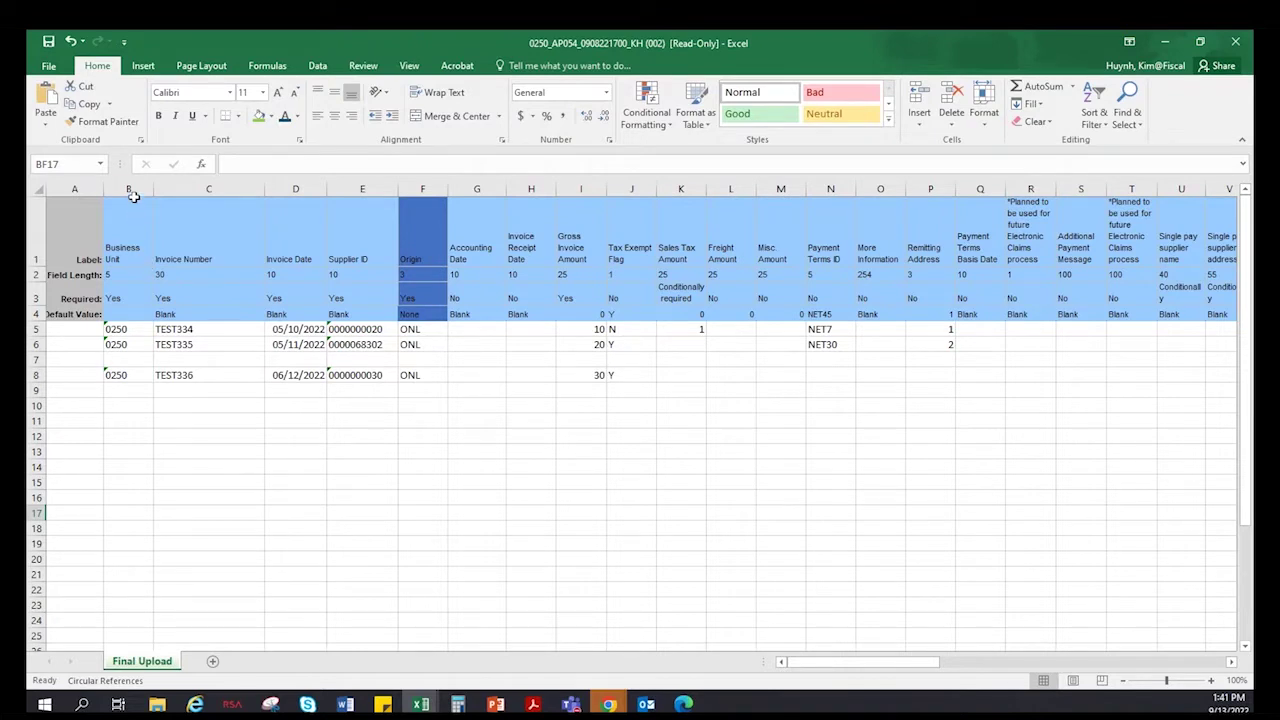
Examine the upload template's invoice header, voucher line, distribution line and payment columns together with their sample rows
left_click_drag(871, 662, 725, 678)
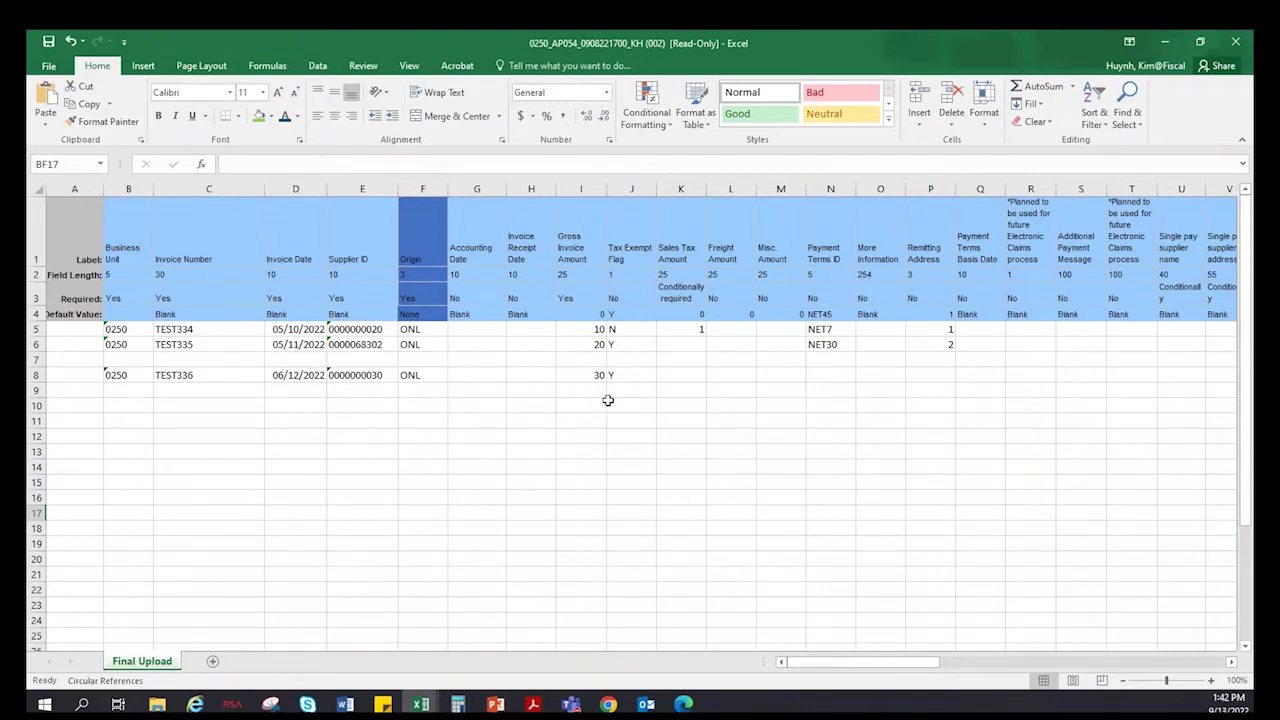
left_click_drag(884, 661, 1023, 656)
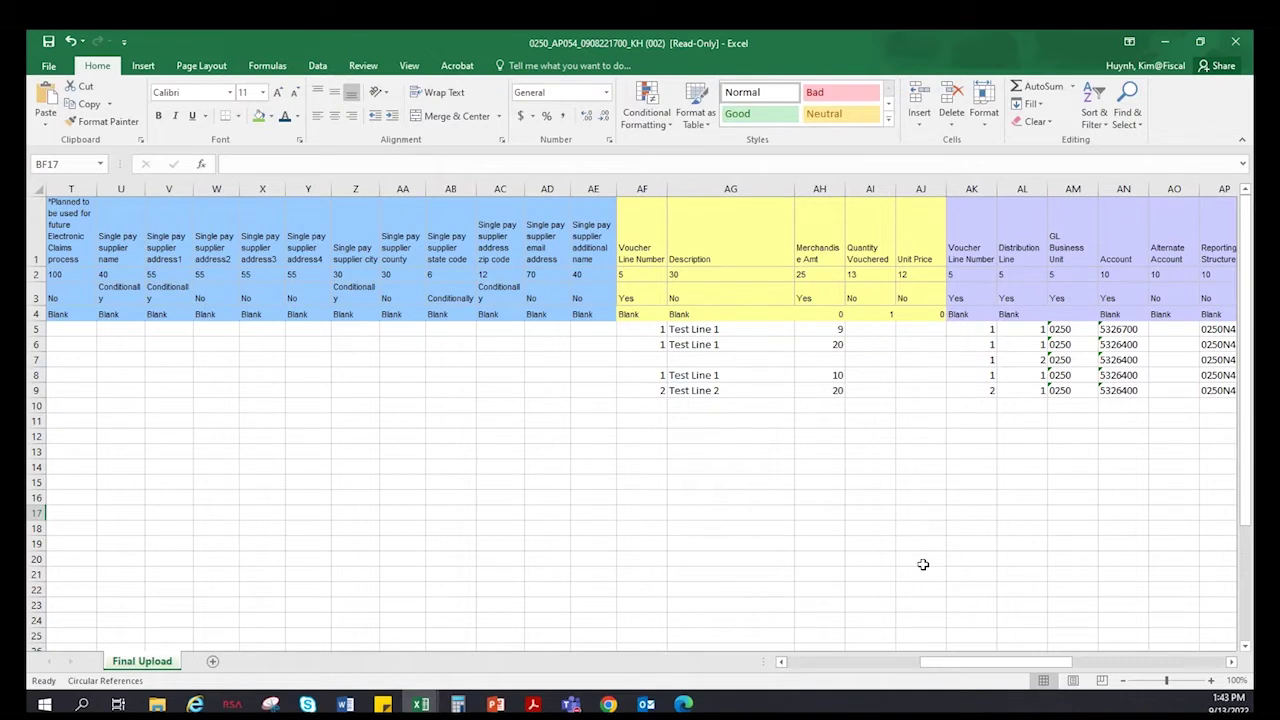
left_click(642, 390)
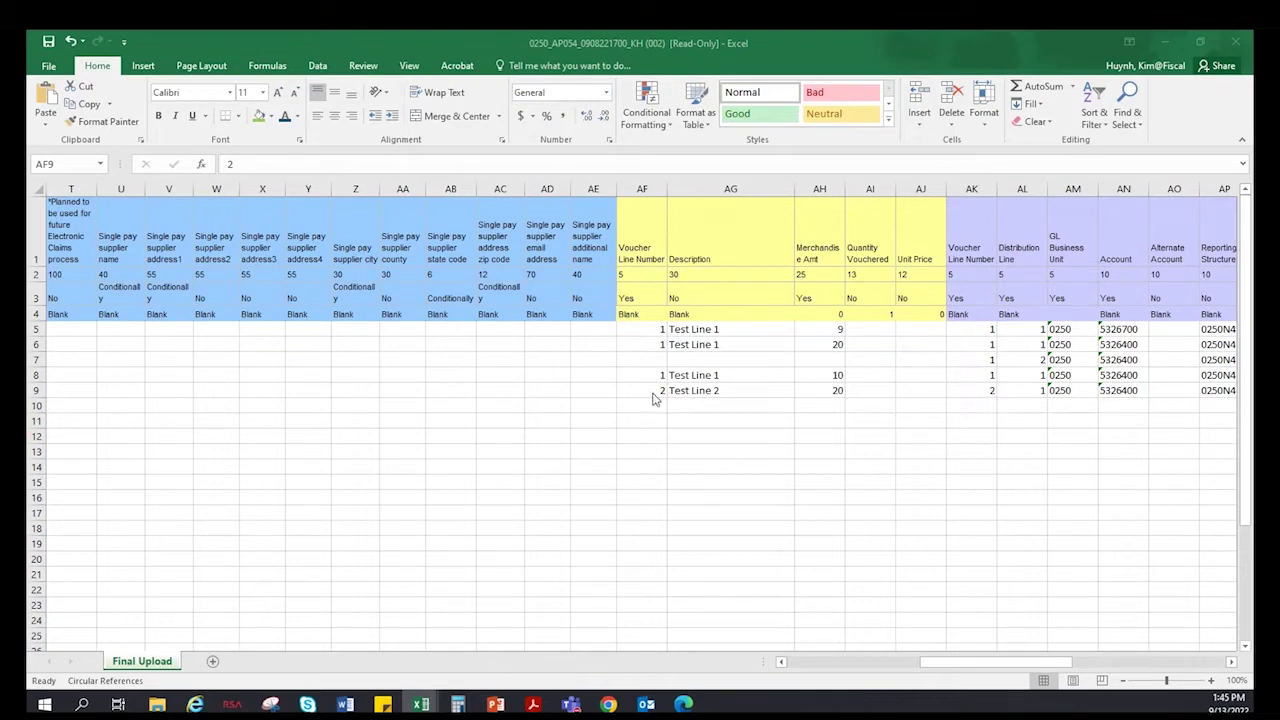
left_click_drag(1019, 668, 878, 672)
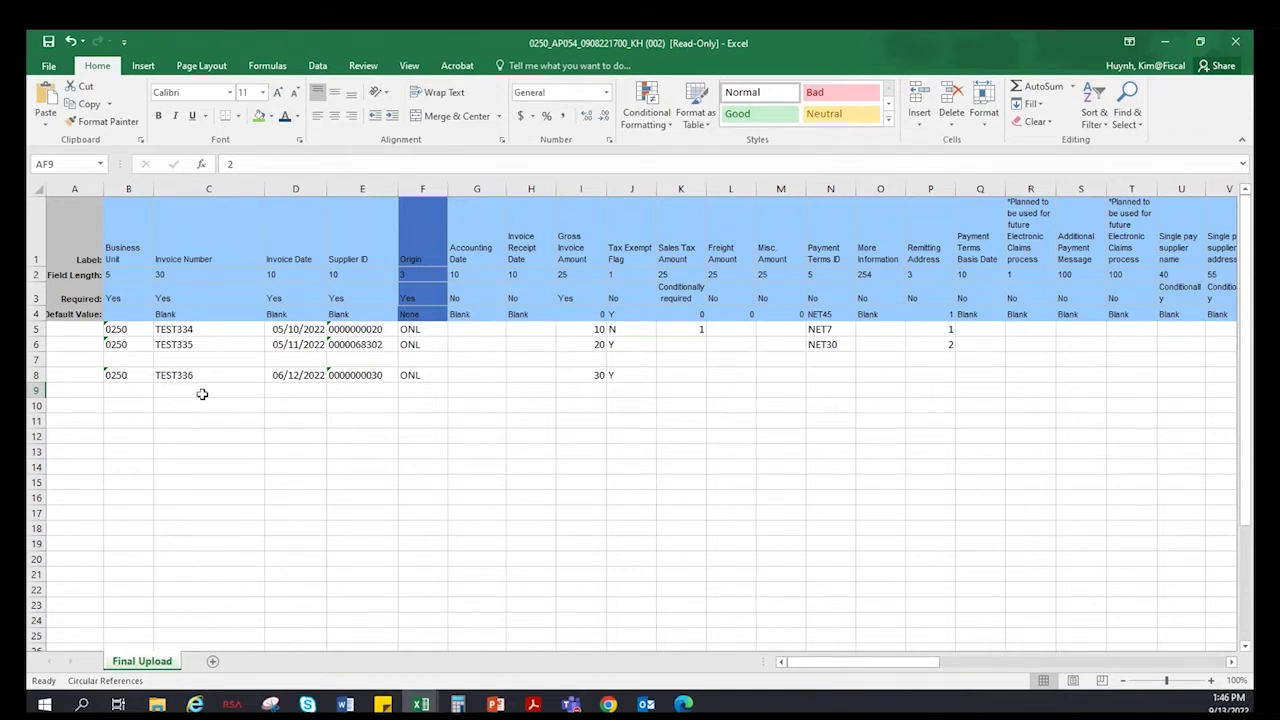
left_click_drag(868, 665, 968, 664)
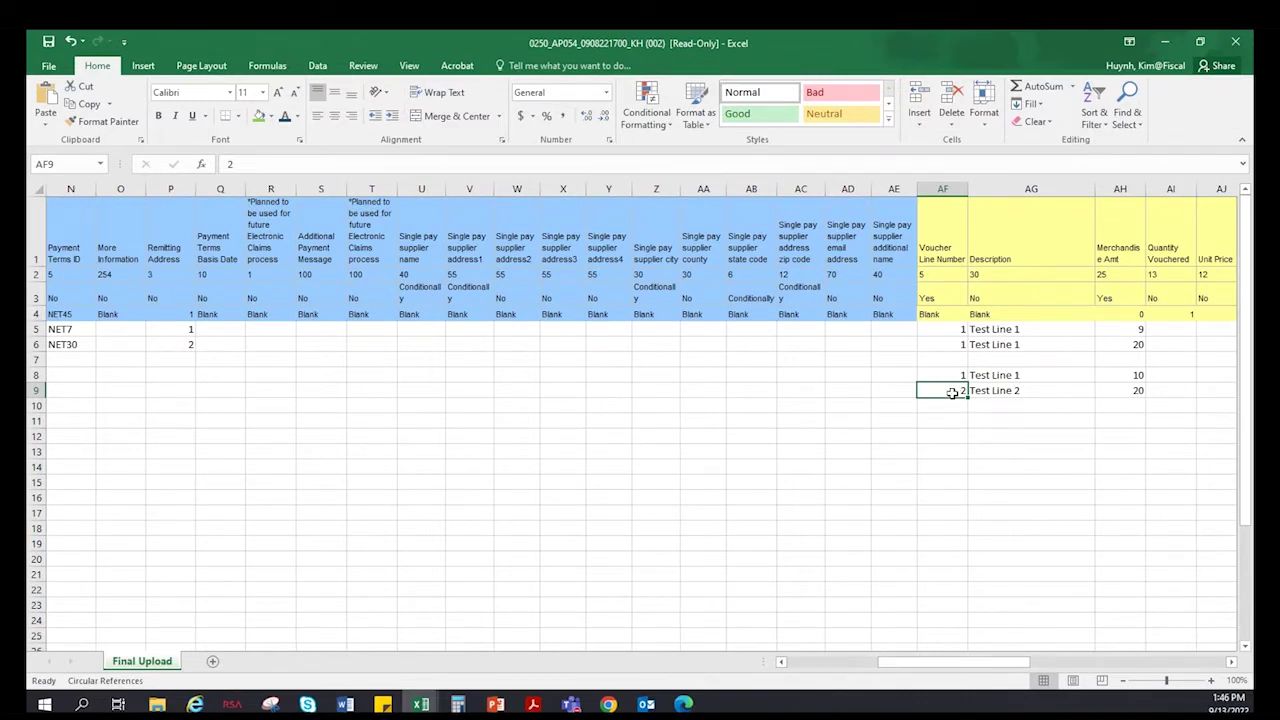
left_click_drag(986, 664, 893, 664)
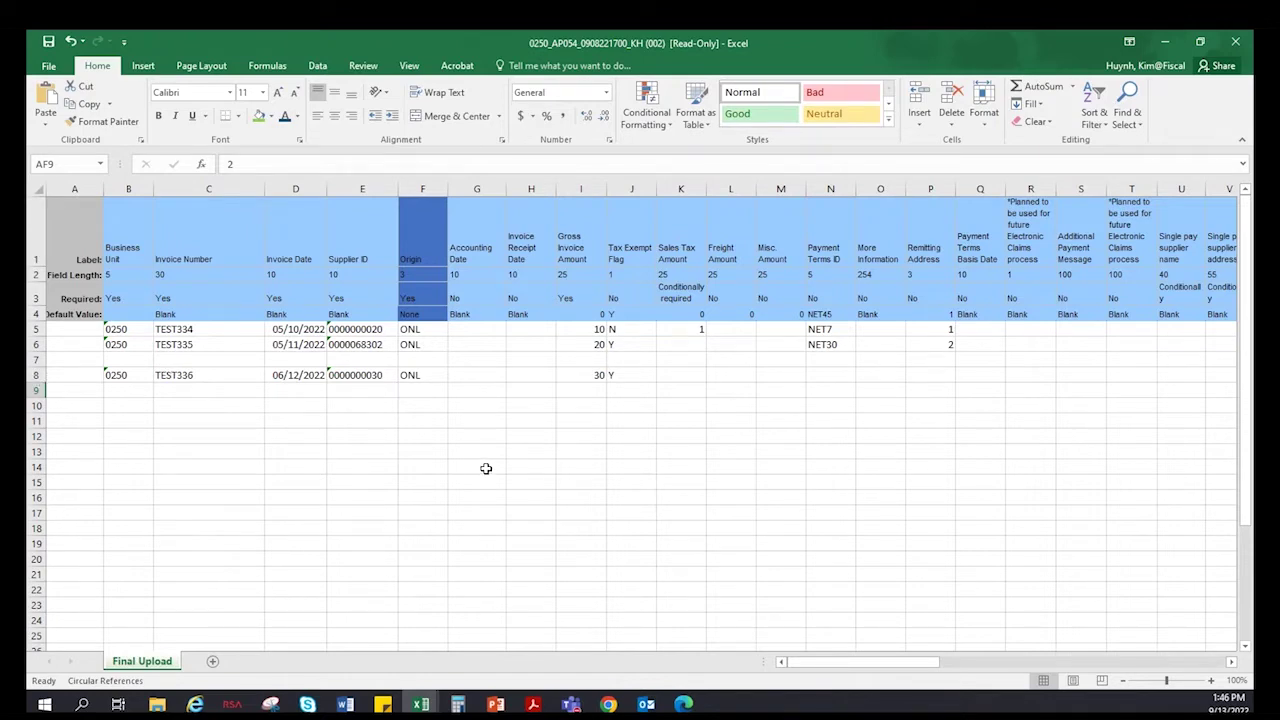
left_click_drag(898, 661, 1128, 648)
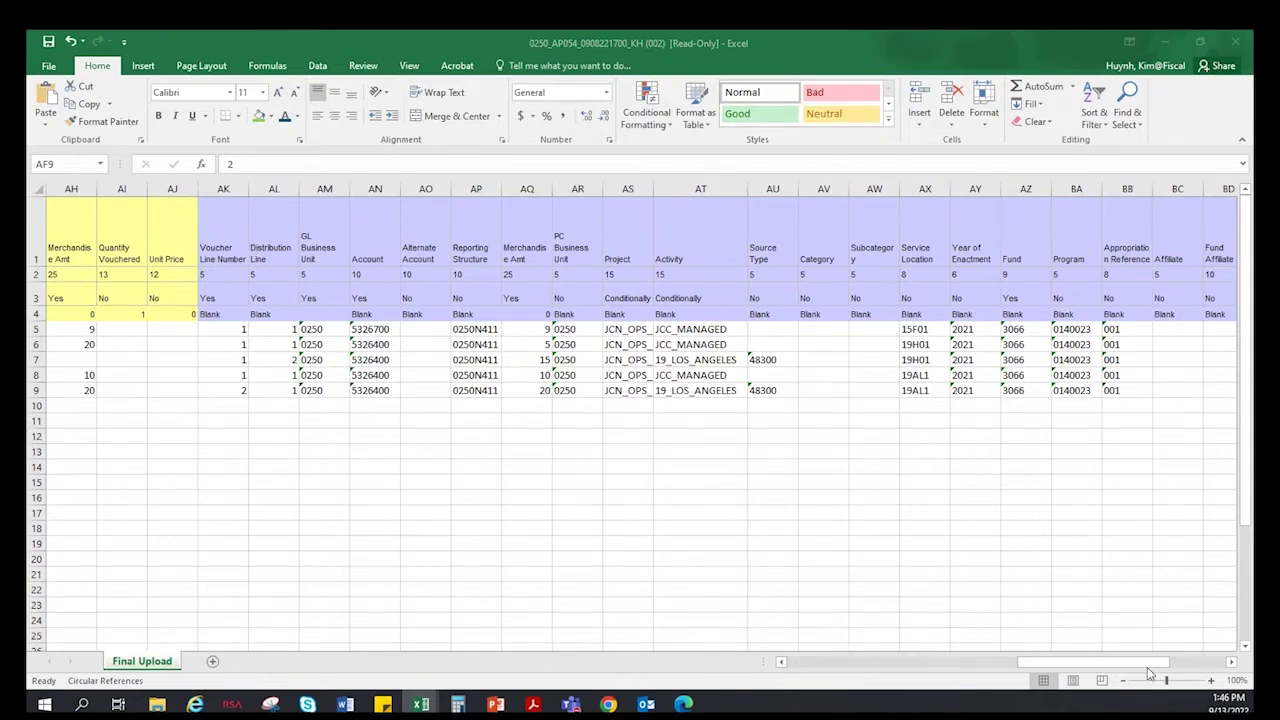
left_click_drag(1149, 667, 1186, 667)
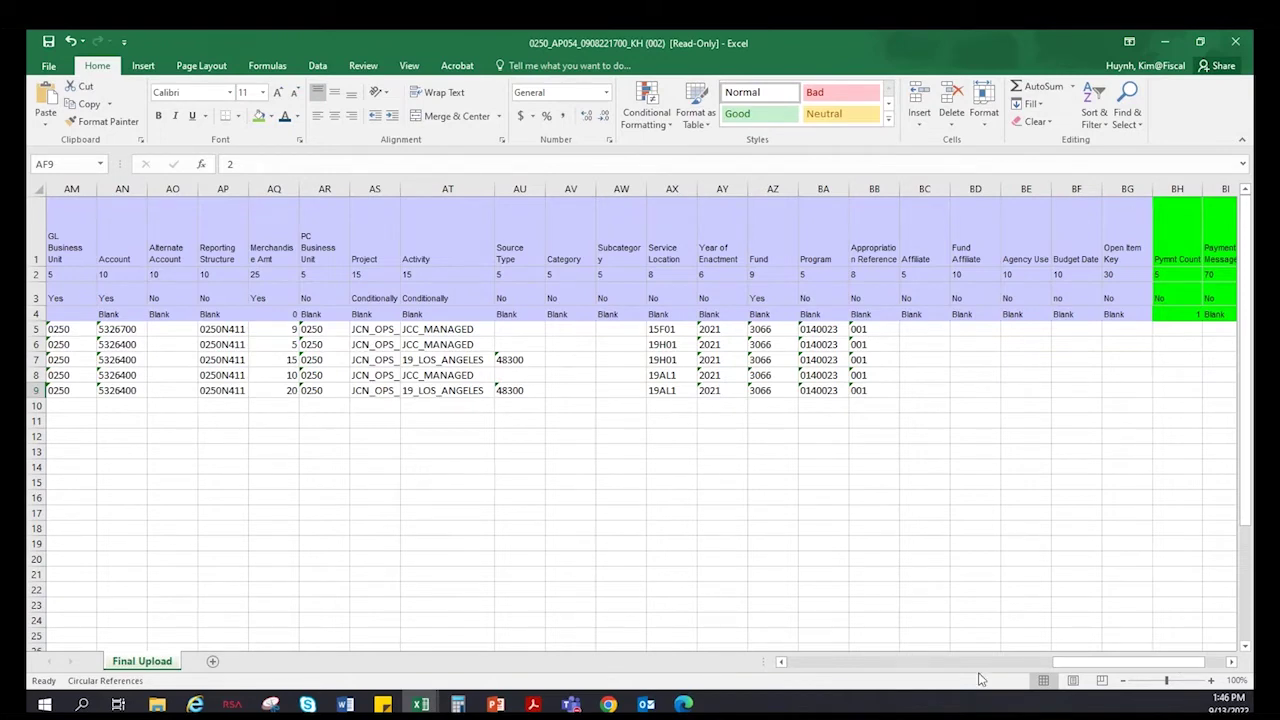
left_click_drag(1097, 667, 1036, 662)
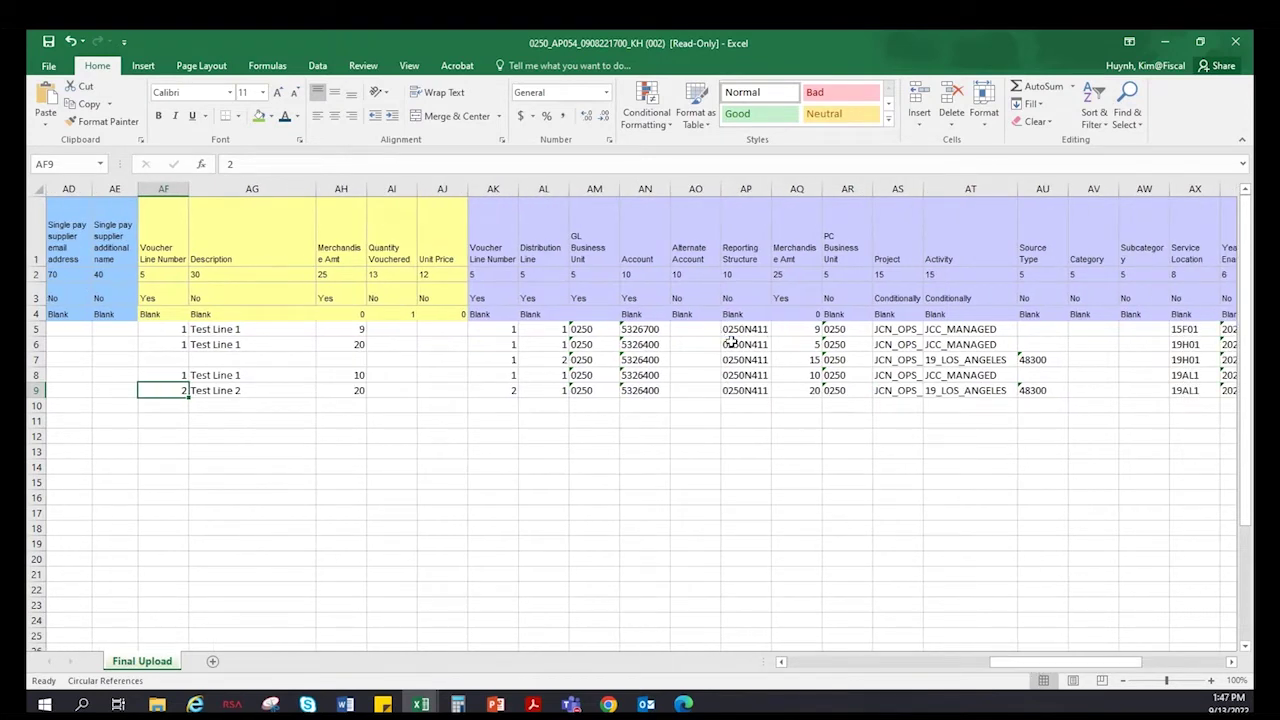
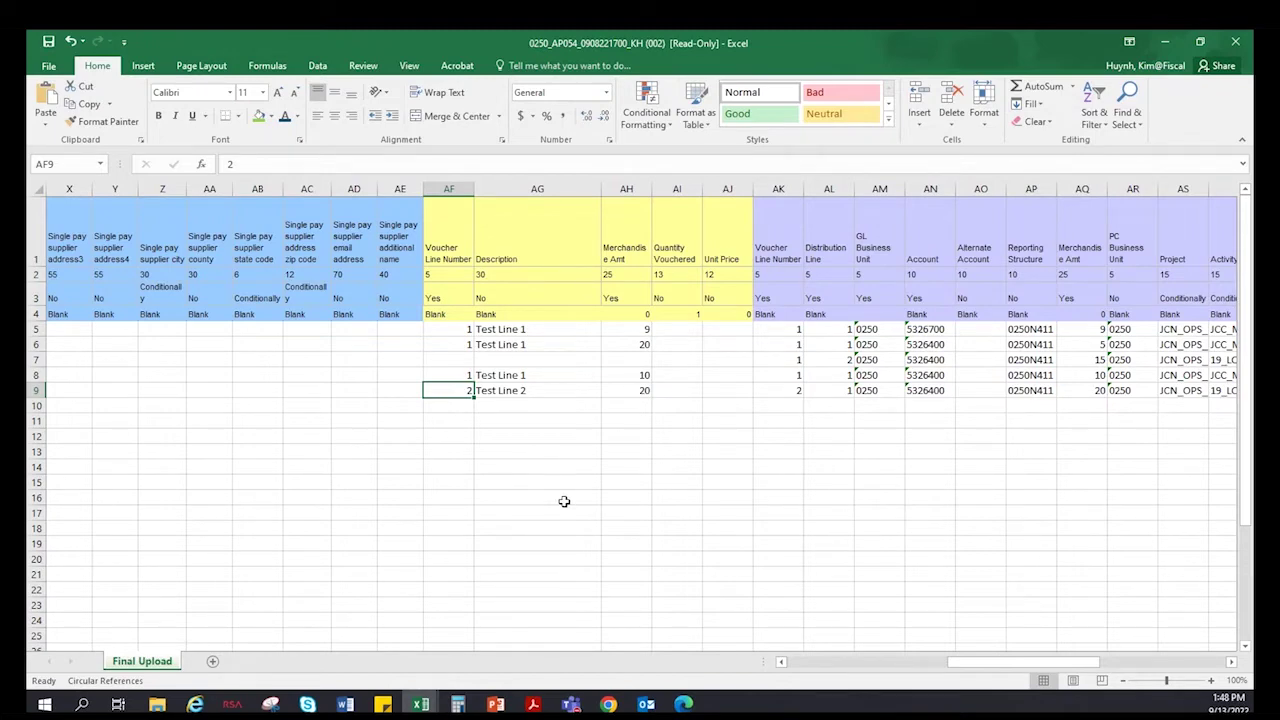
left_click_drag(1056, 663, 1133, 656)
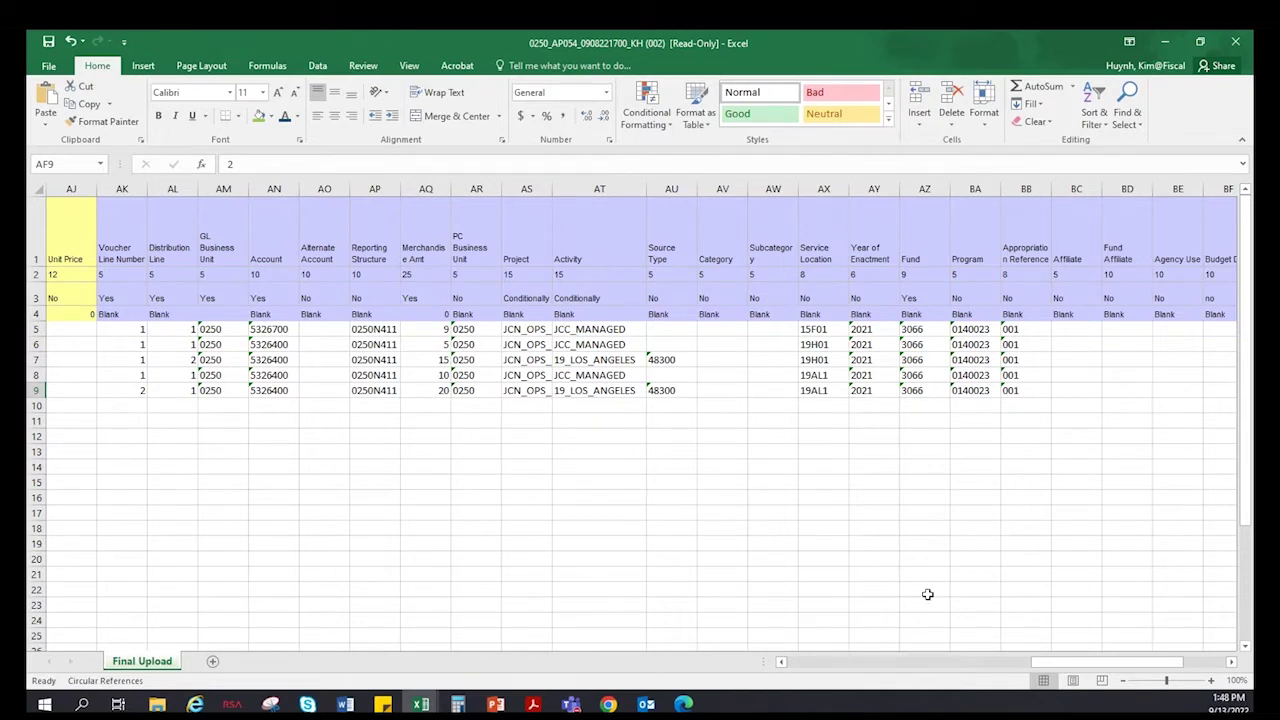
left_click_drag(1105, 670, 1186, 666)
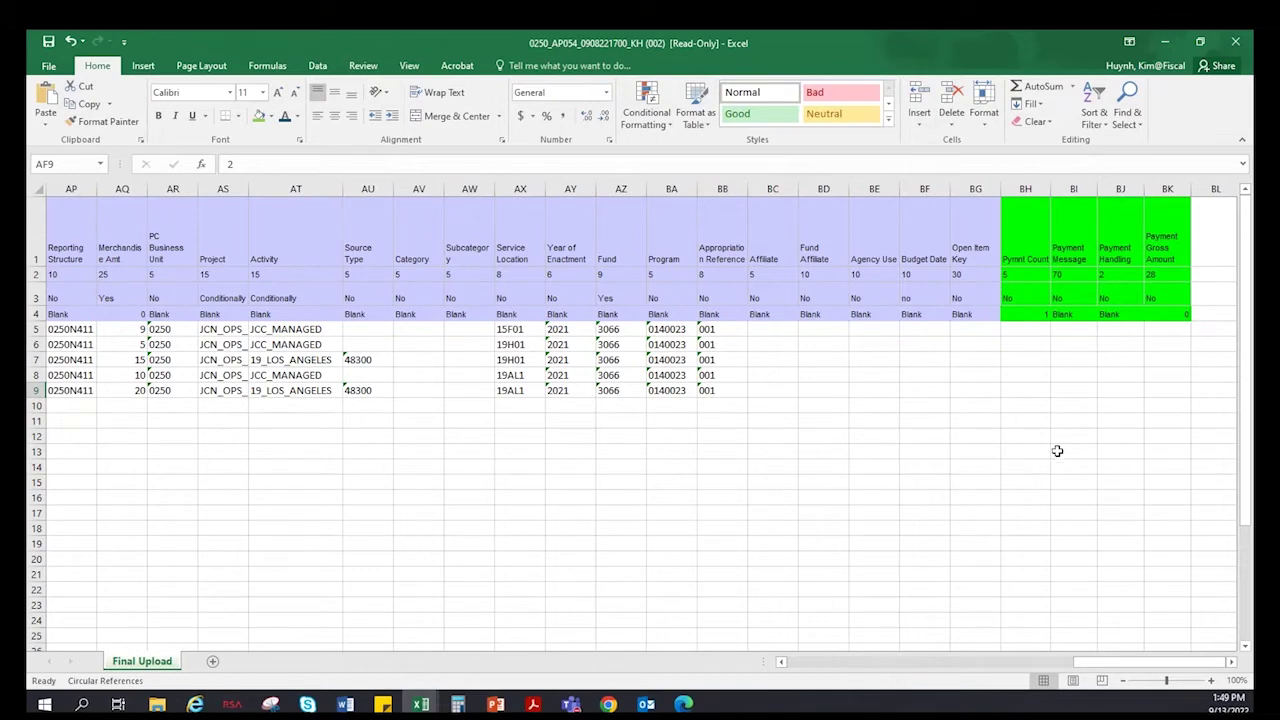
Copy the invoice data in B5:BK9 of the Final Upload sheet, leaving out the four header rows
left_click_drag(1110, 668, 820, 668)
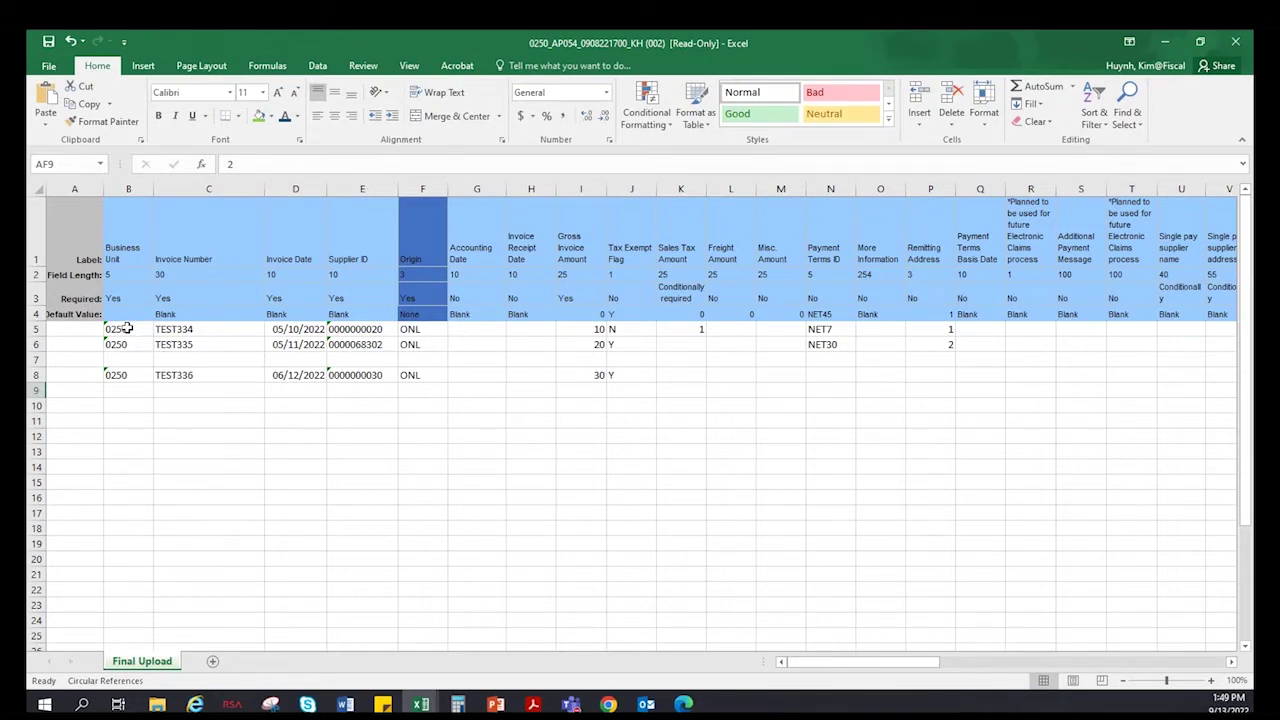
left_click_drag(127, 328, 1176, 385)
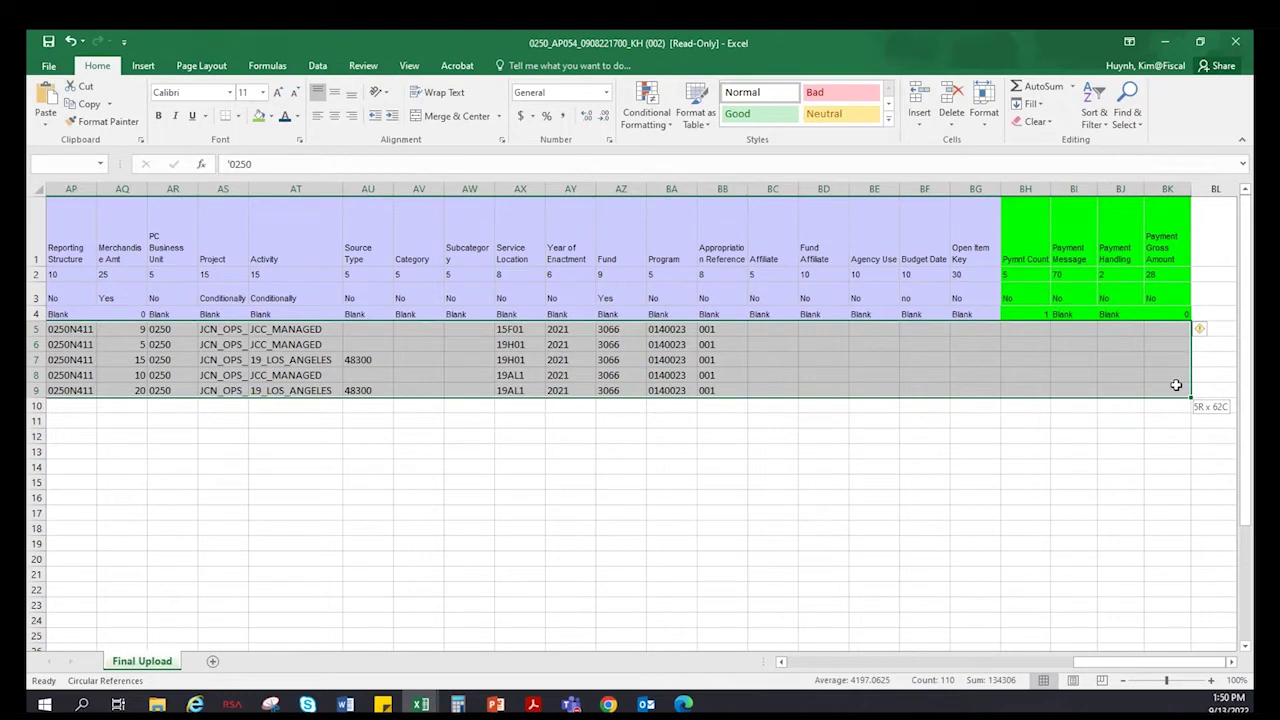
left_click_drag(1176, 385, 1175, 384)
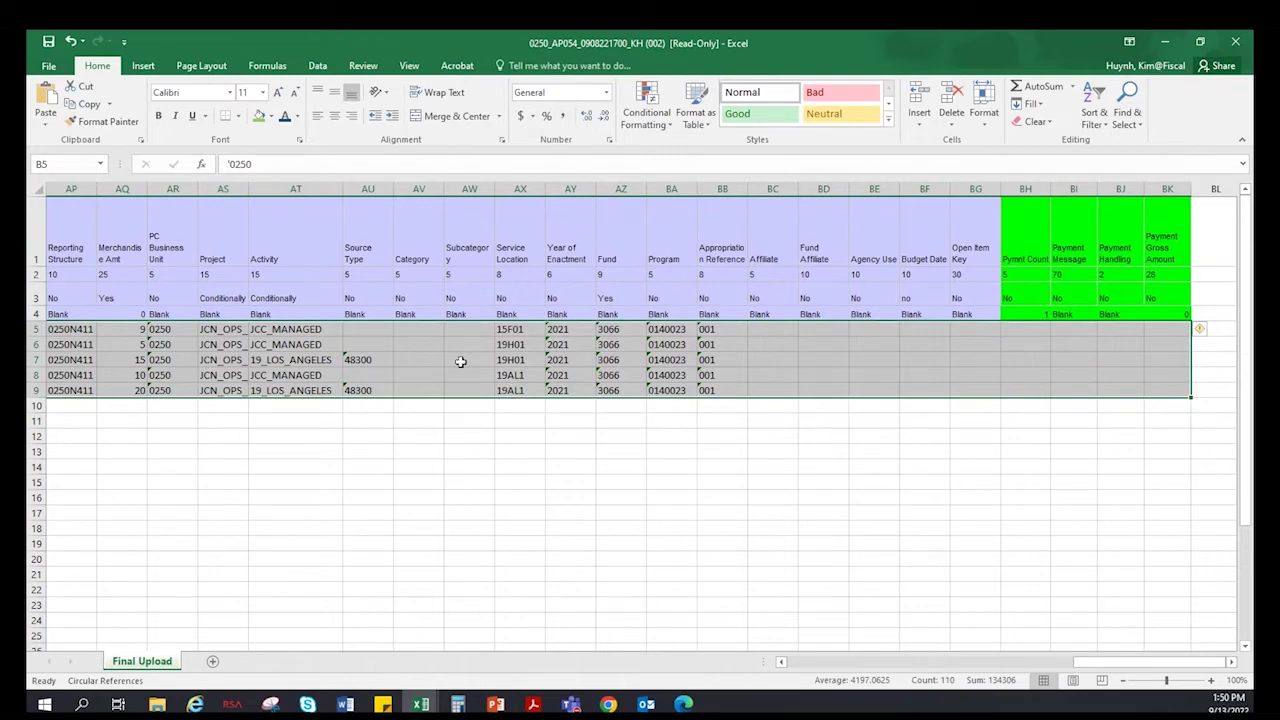
key("ctrl+c")
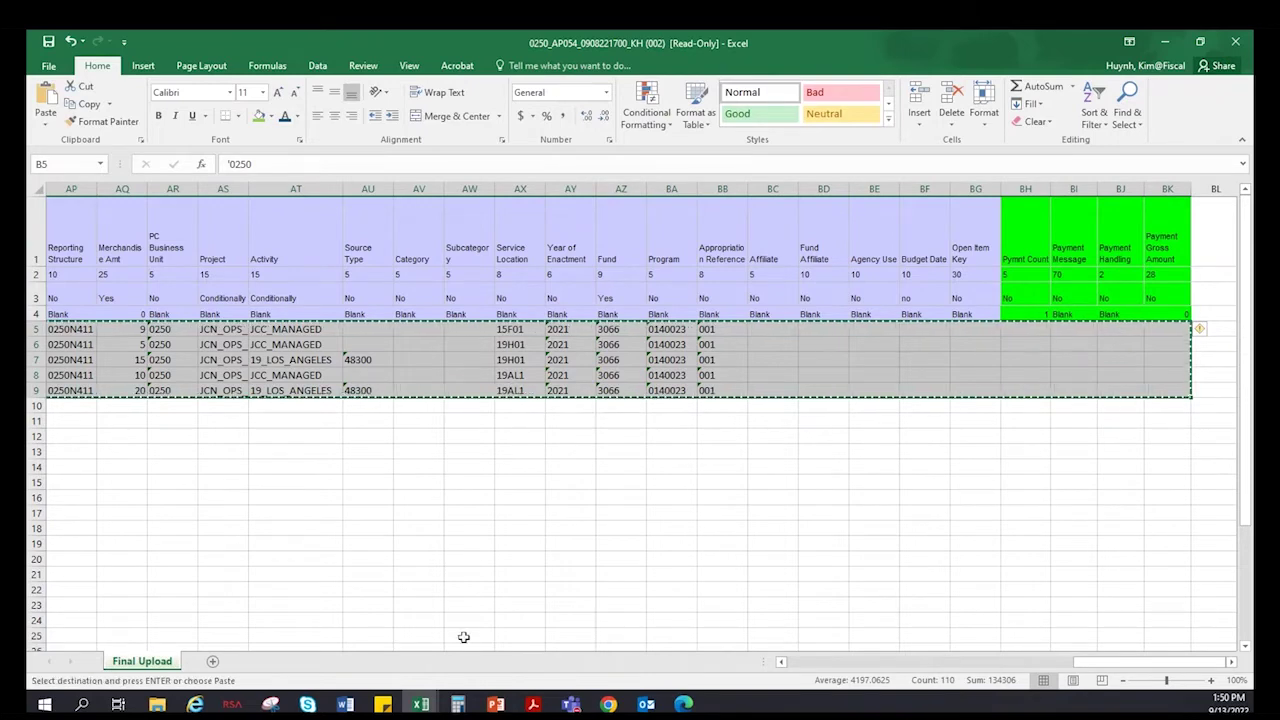
Paste the copied rows at A1 of a new blank workbook and autofit the invoice date column C
left_click(52, 67)
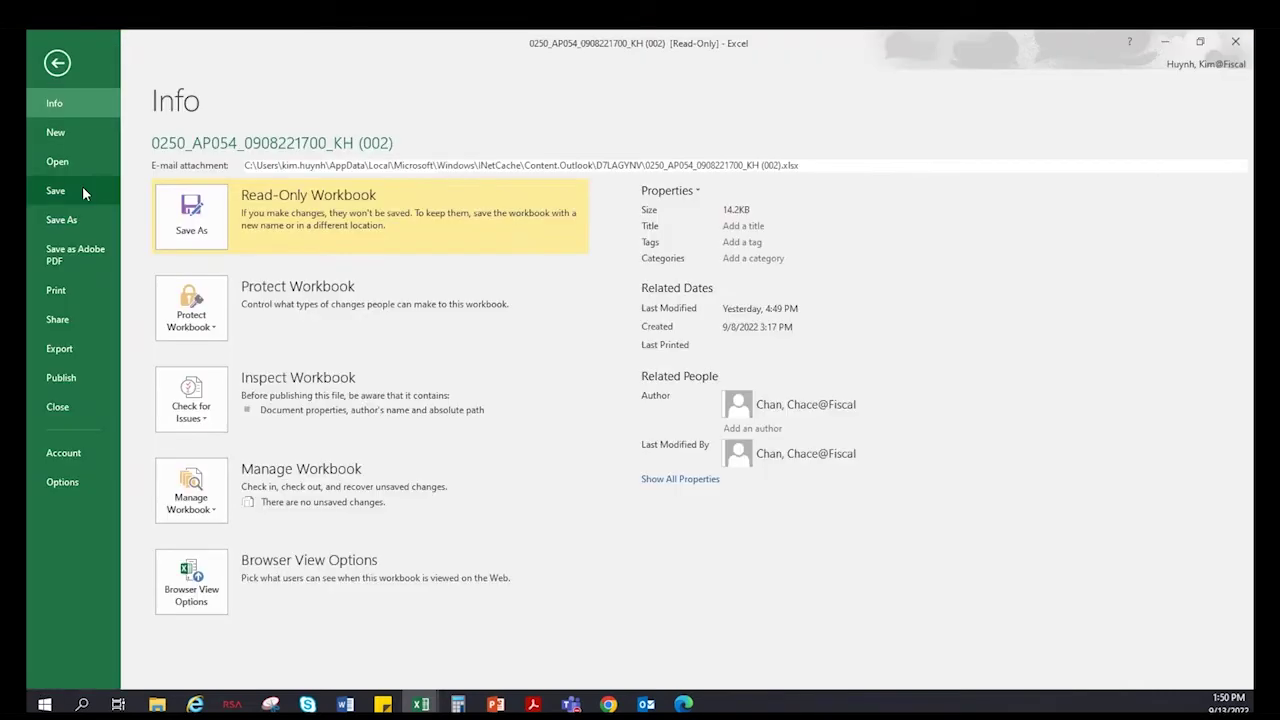
left_click(55, 132)
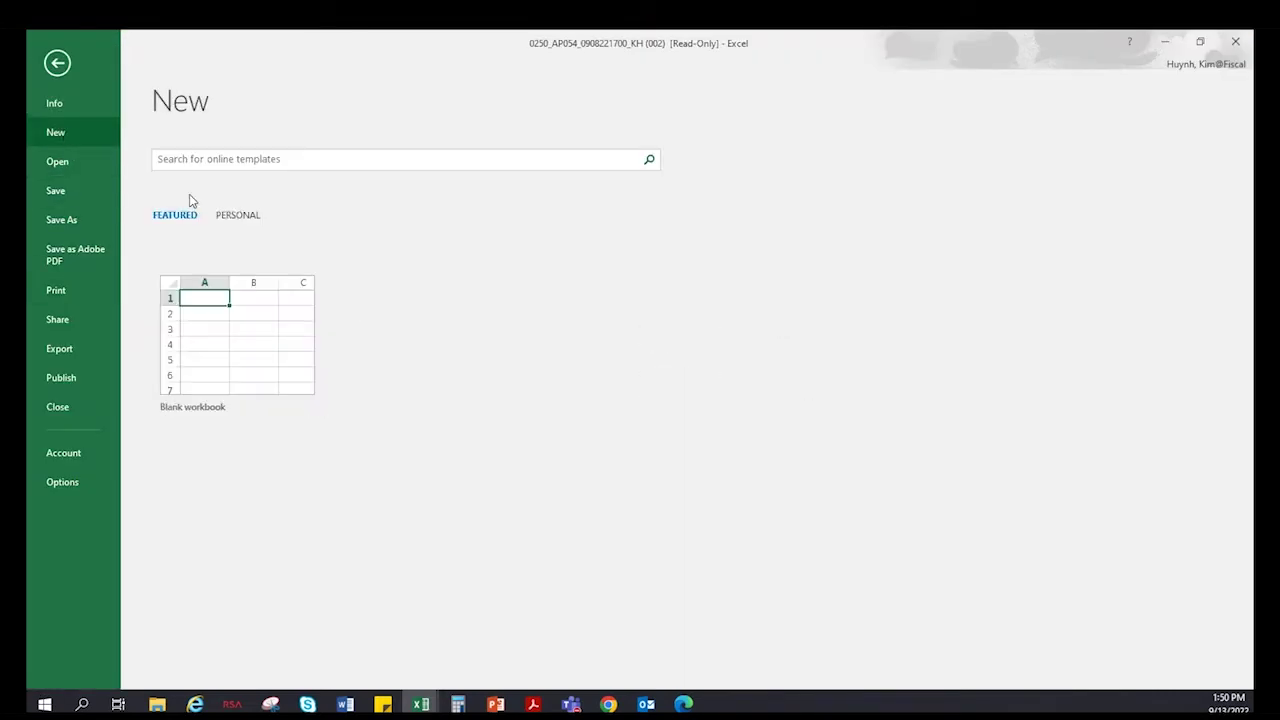
left_click(318, 272)
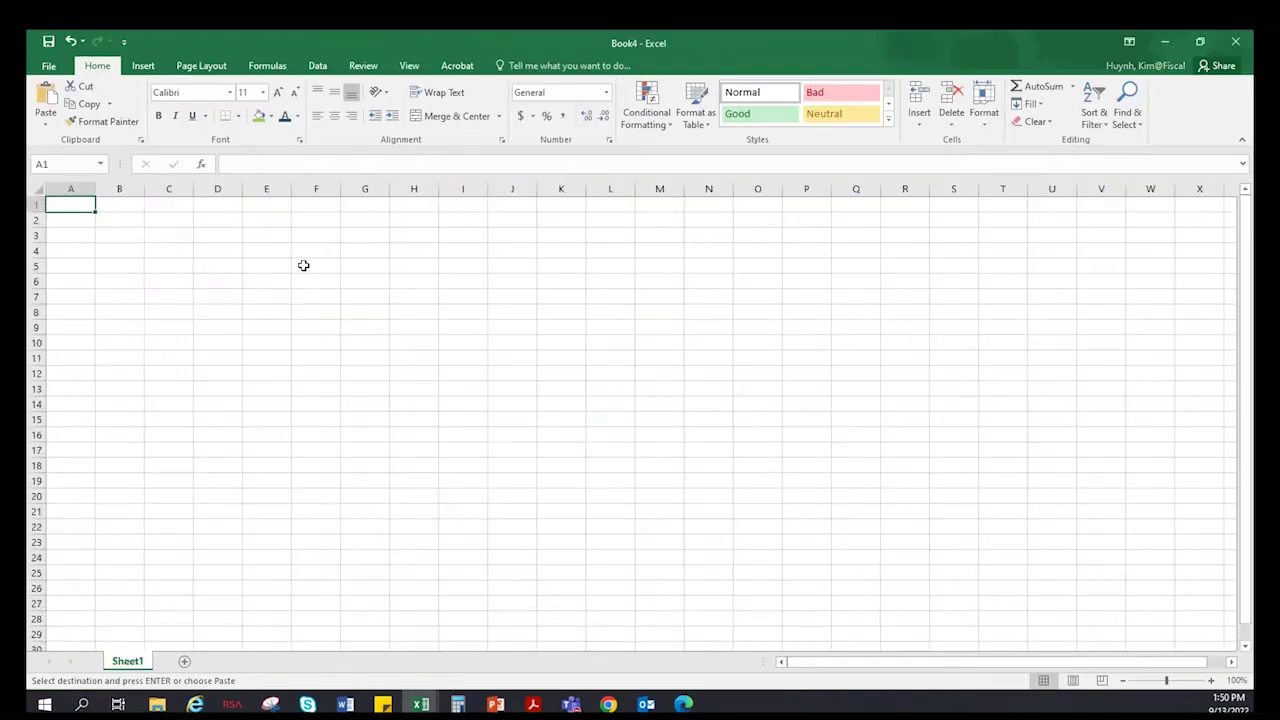
key("ctrl+v")
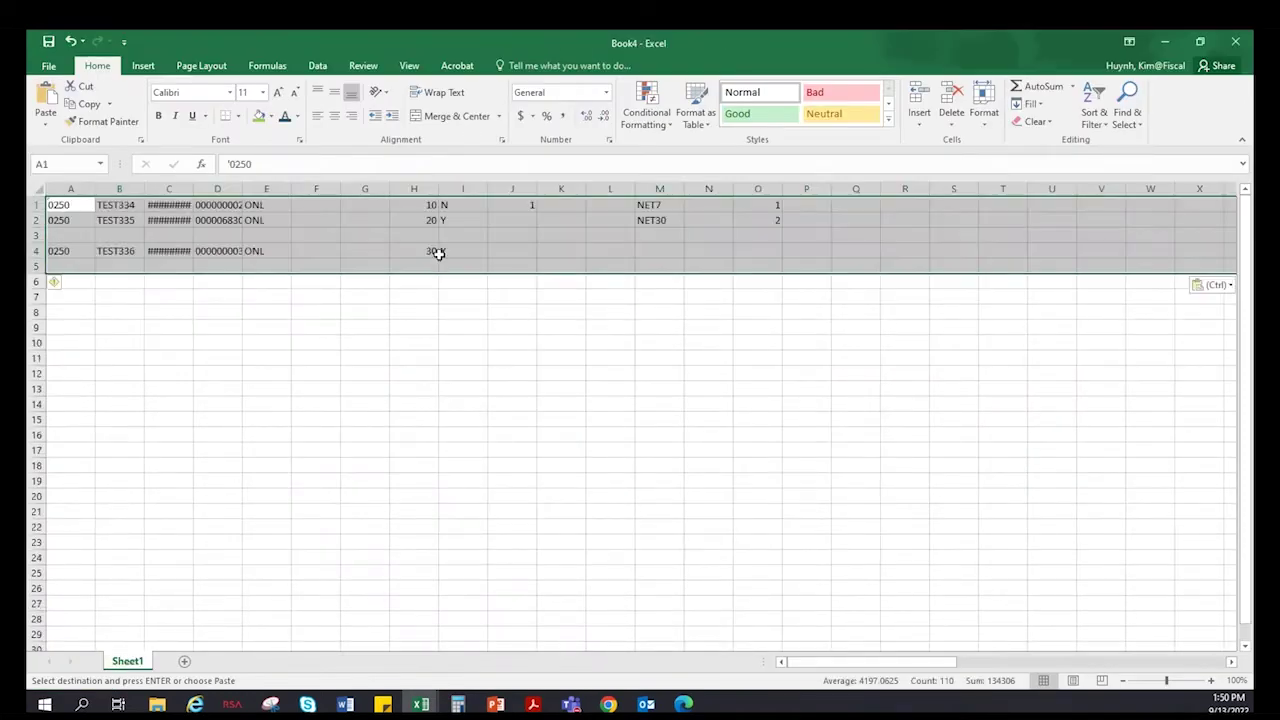
double_click(191, 191)
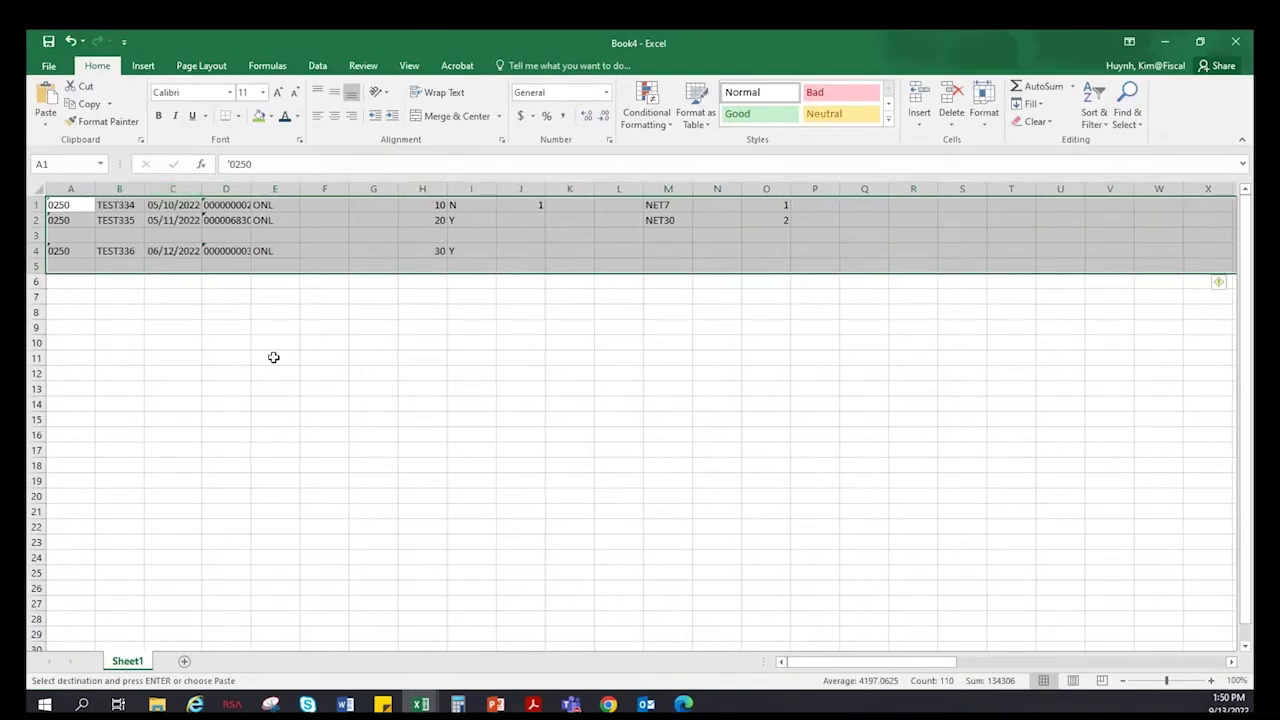
left_click(272, 357)
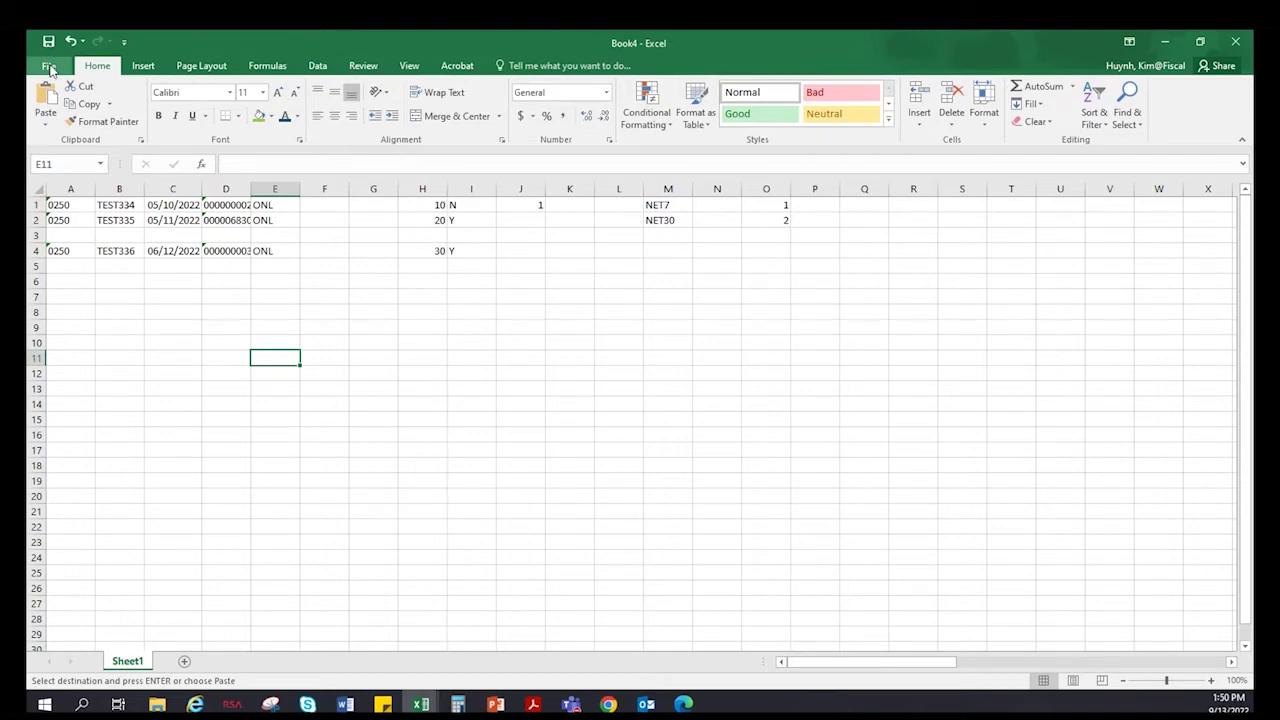
Start saving the new workbook as a file in the Desktop folder of This PC
left_click(49, 67)
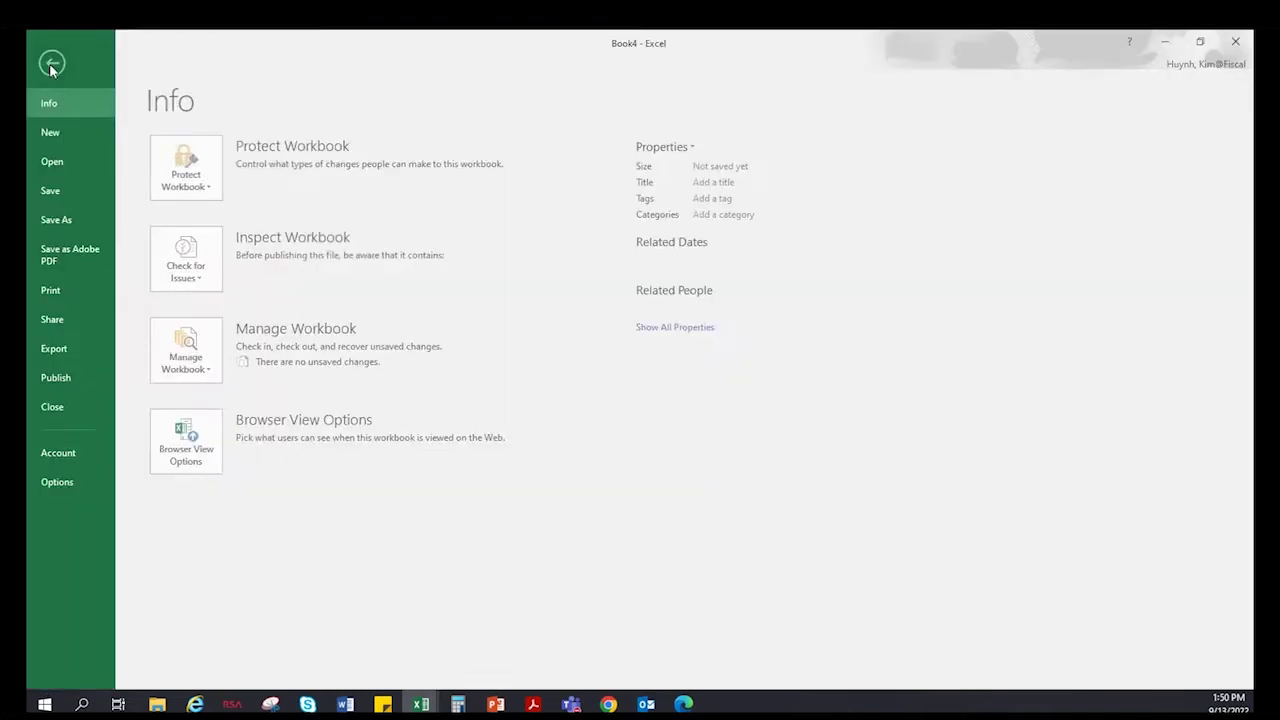
left_click(73, 225)
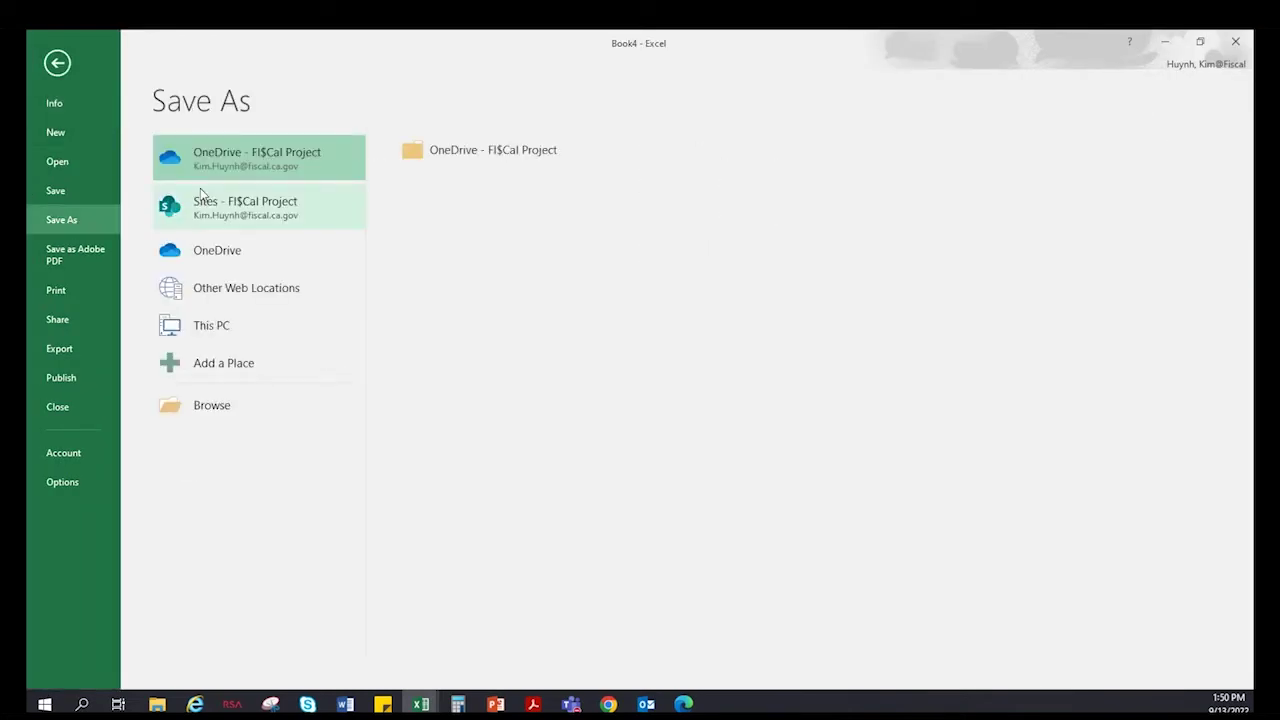
left_click(218, 330)
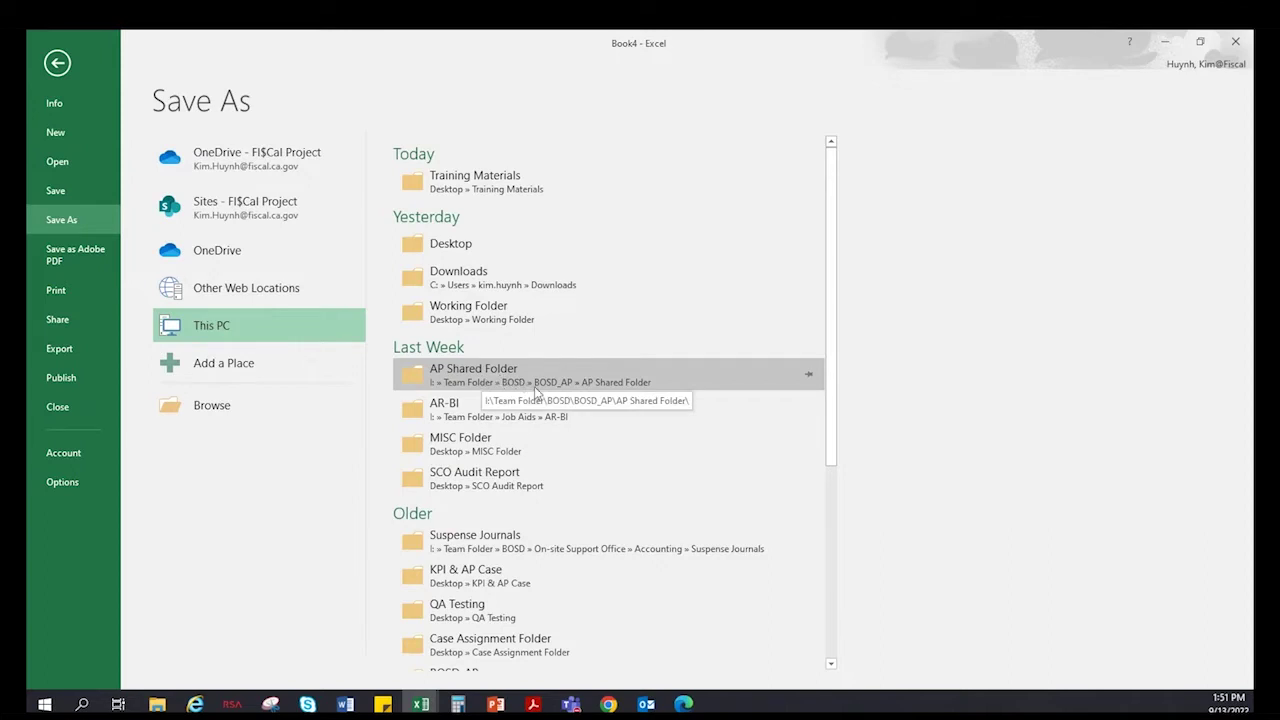
left_click(488, 248)
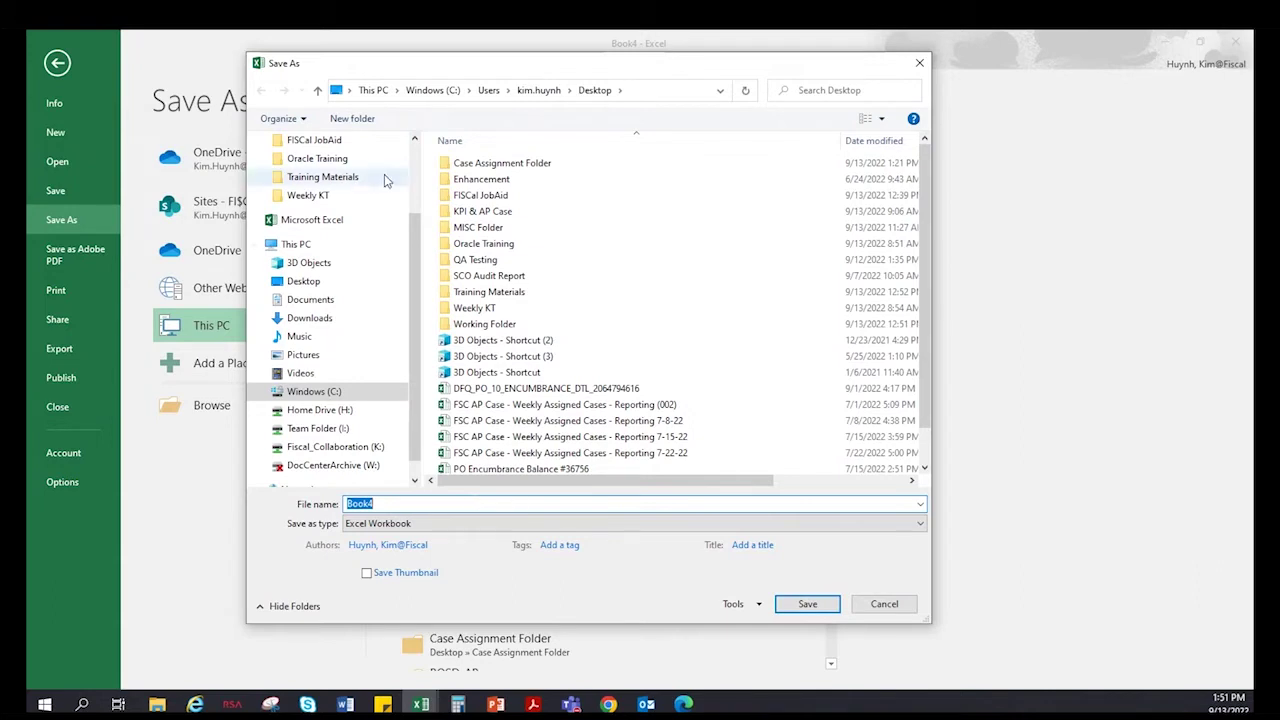
left_click(310, 285)
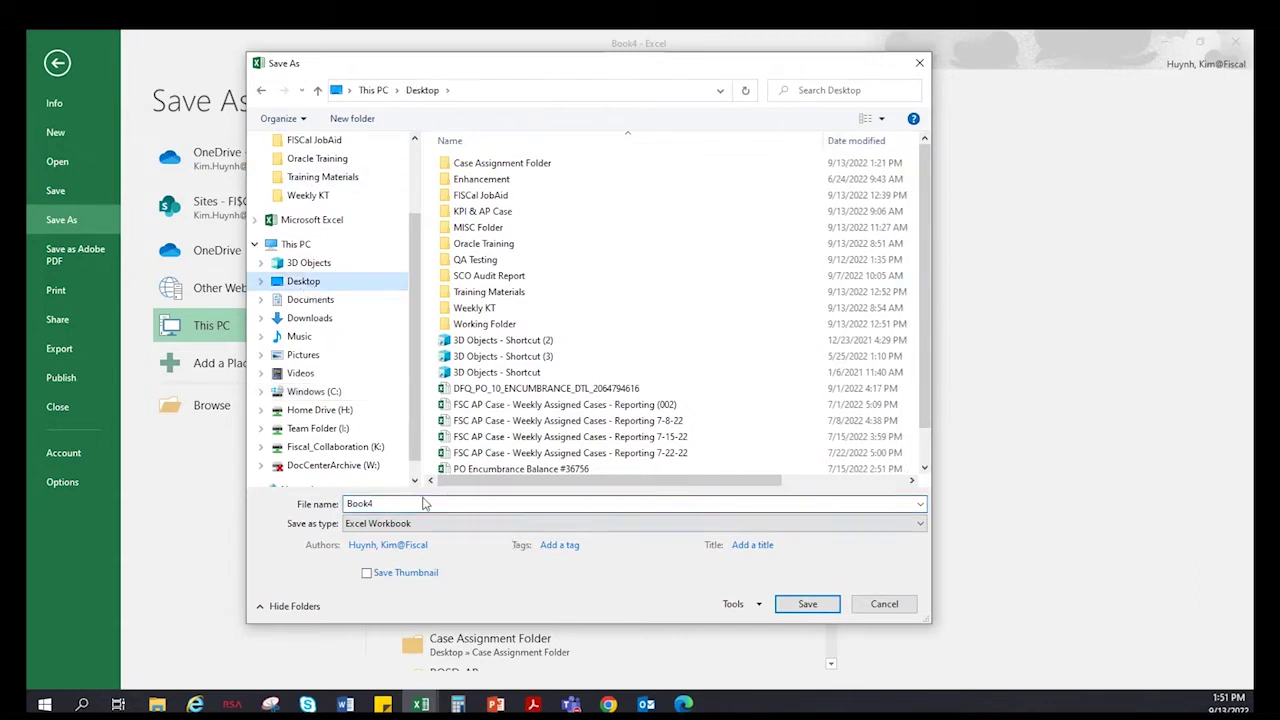
double_click(406, 503)
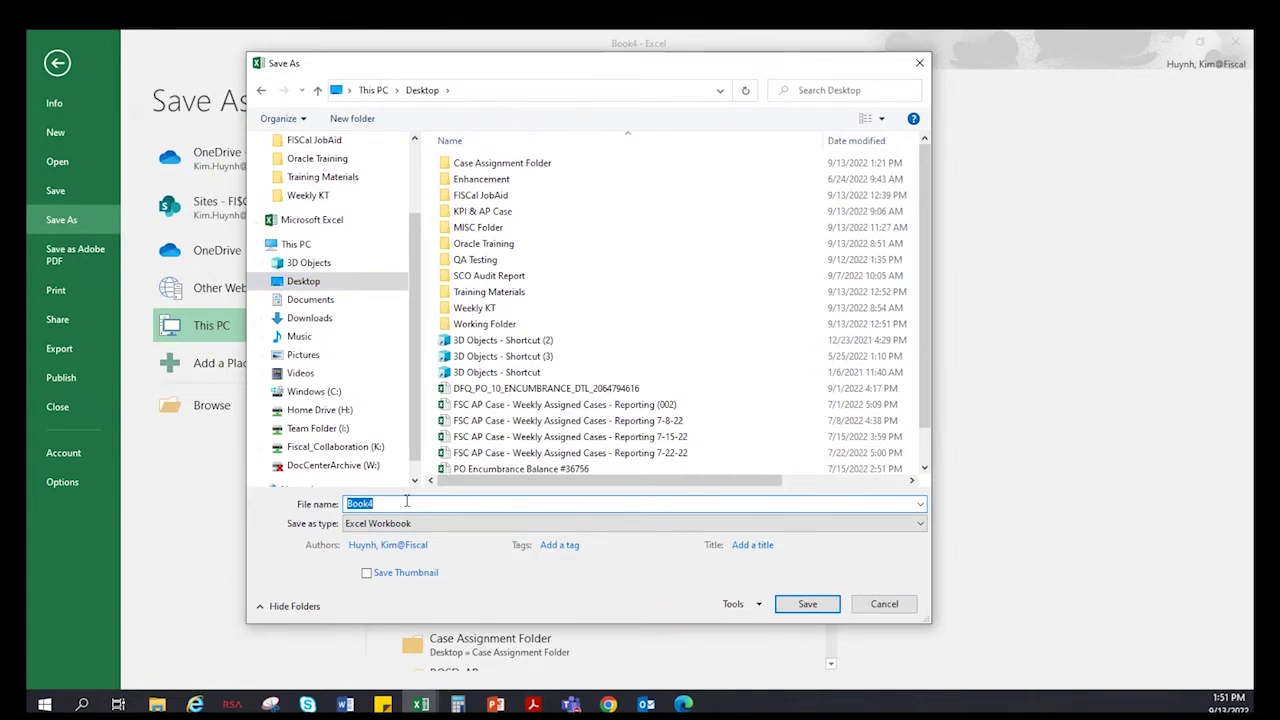
type("0")
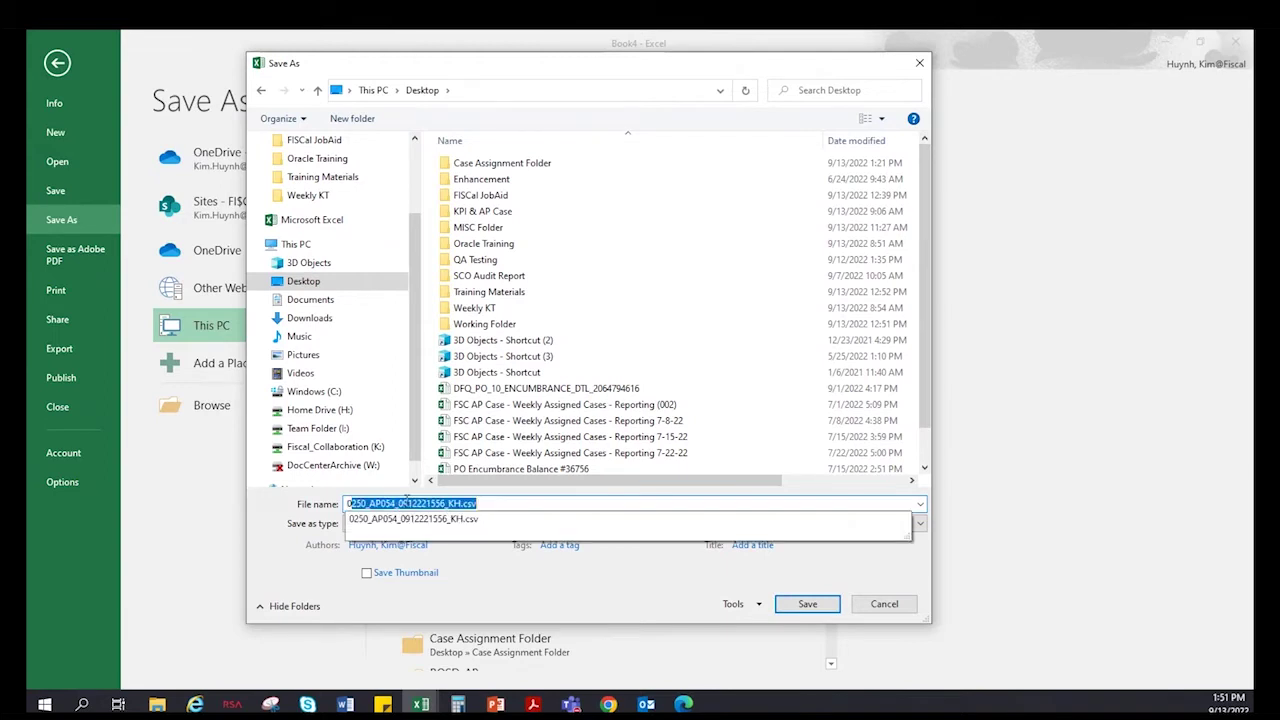
type("250_AP054_09132")
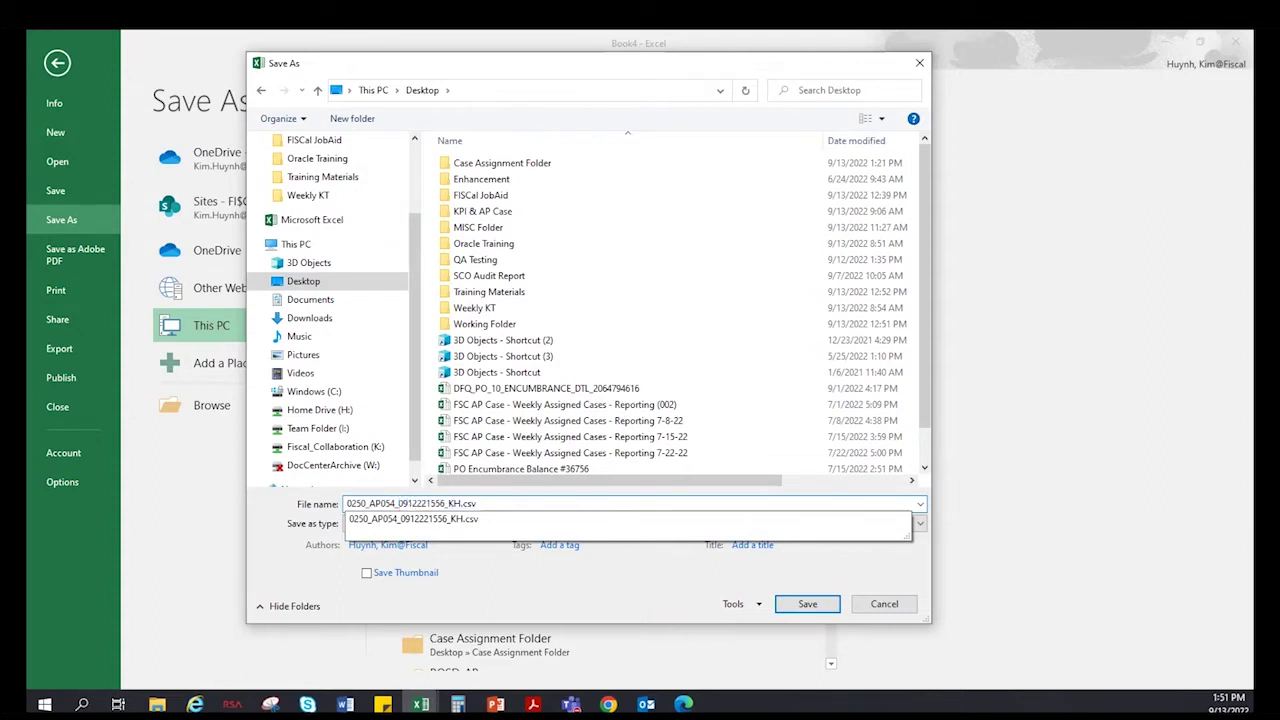
type("2")
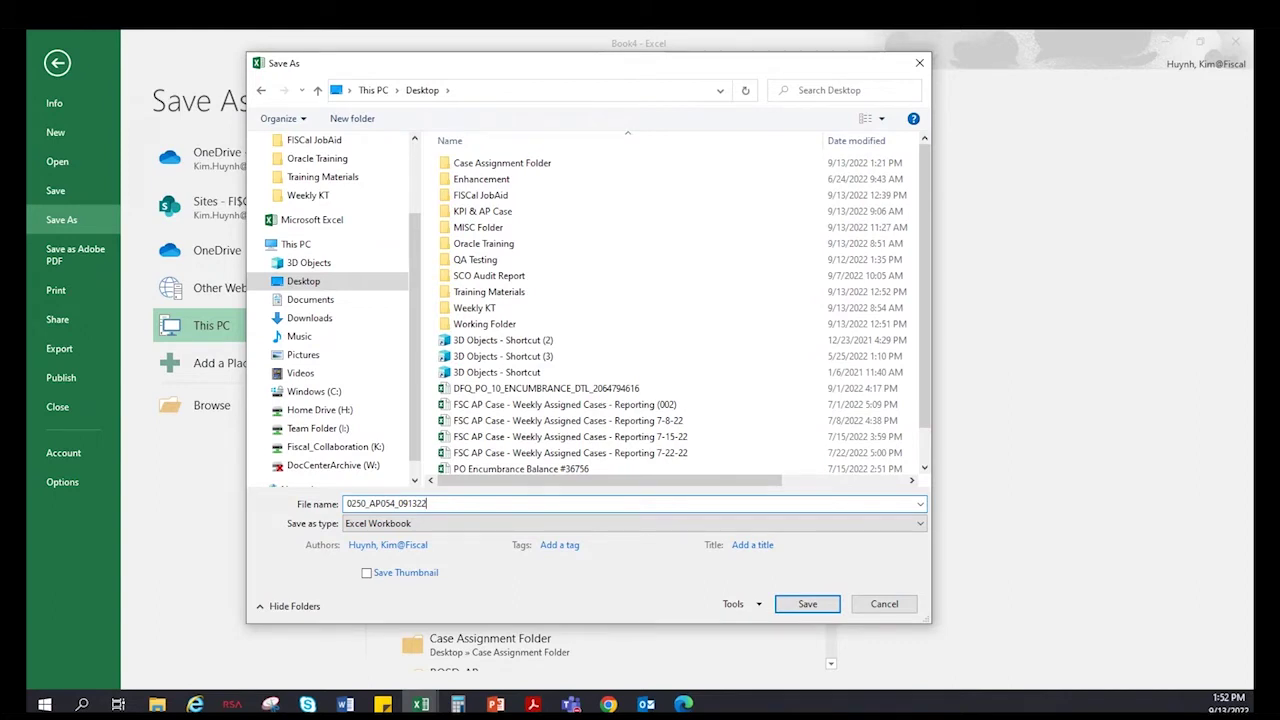
type("1352_KH")
Set the file type to CSV (Comma delimited) and save the file, keeping that format
left_click(436, 527)
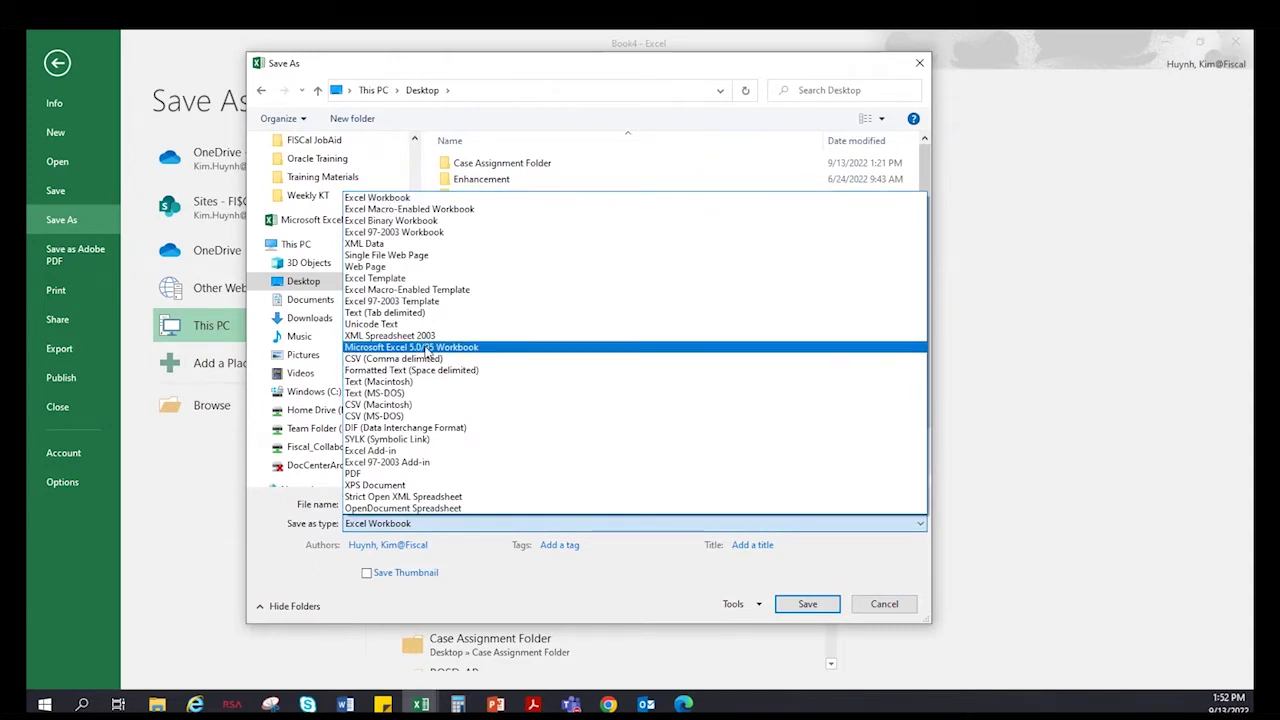
left_click(427, 359)
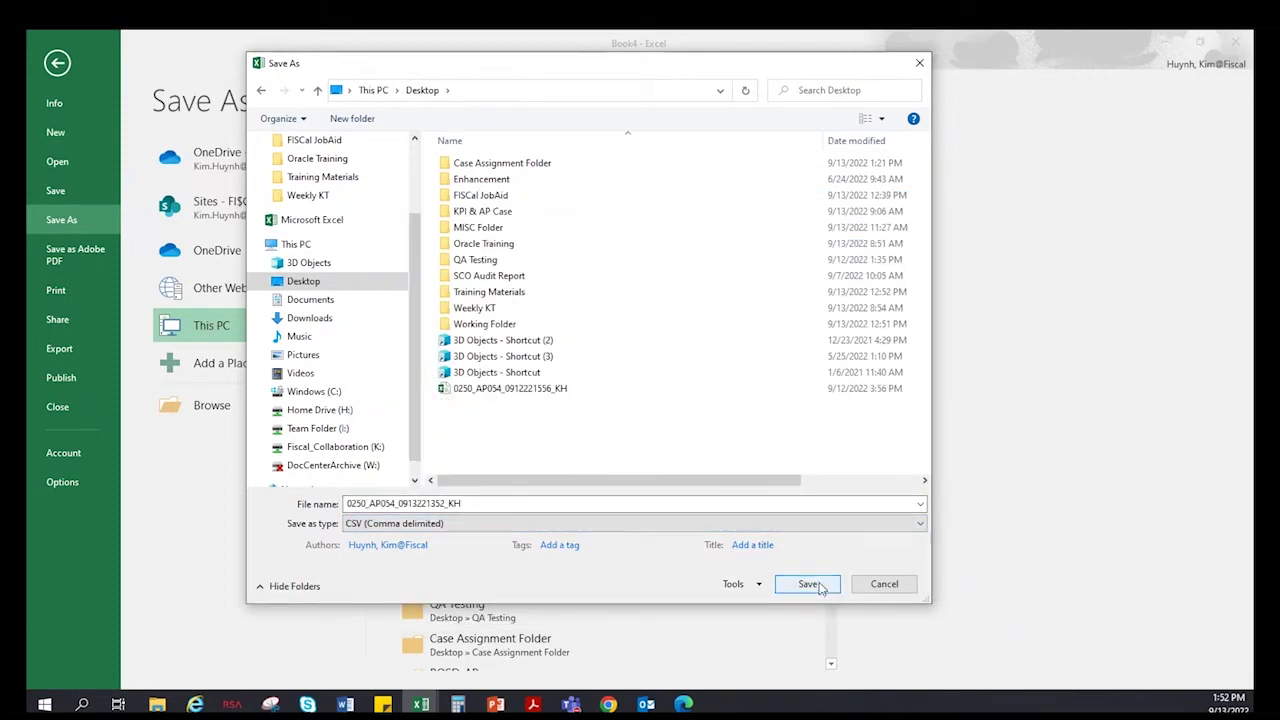
left_click(818, 587)
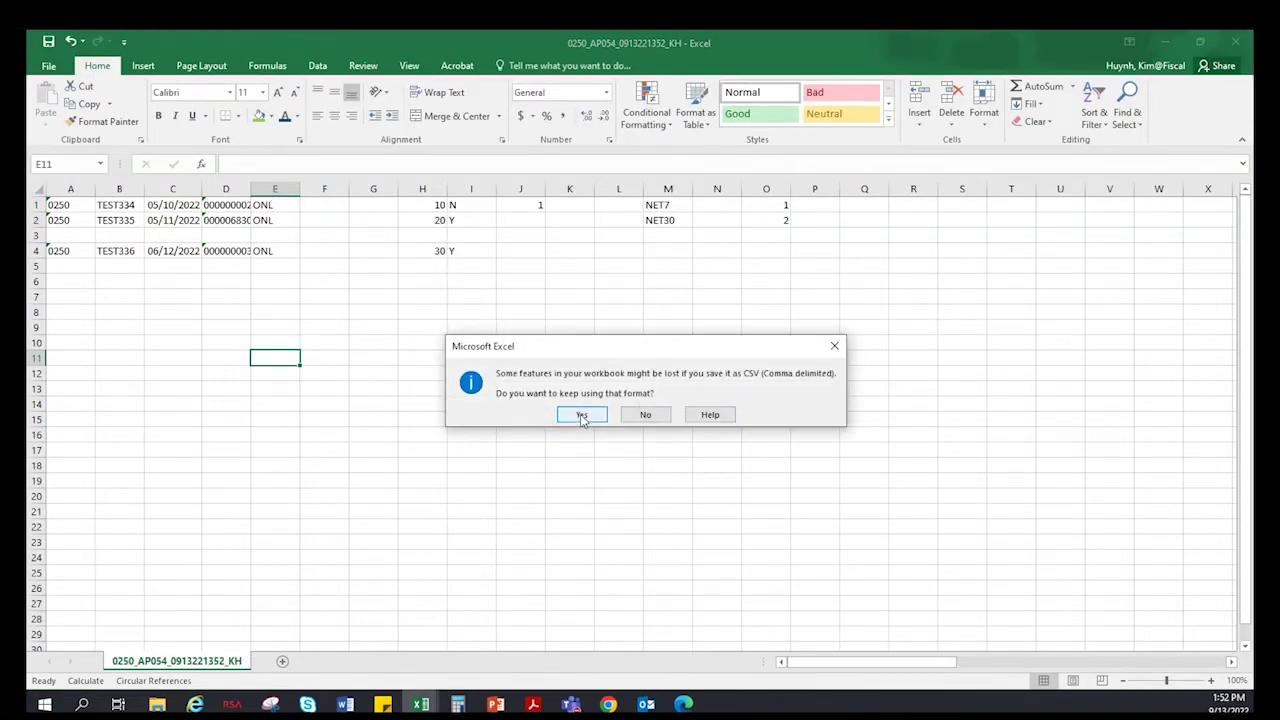
left_click(582, 416)
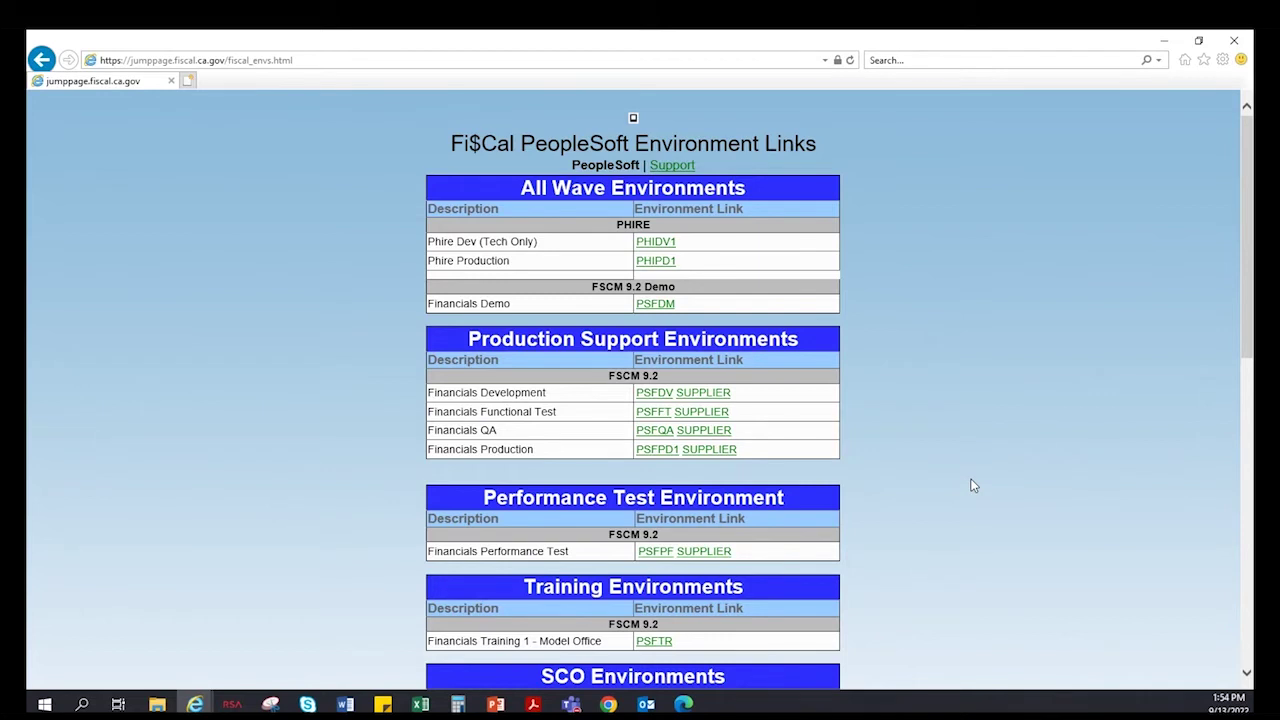
Sign in to the Financials QA environment with the Z_DEPT_AP_PROC user ID and go to Classic Home
left_click(659, 438)
left_click(526, 368)
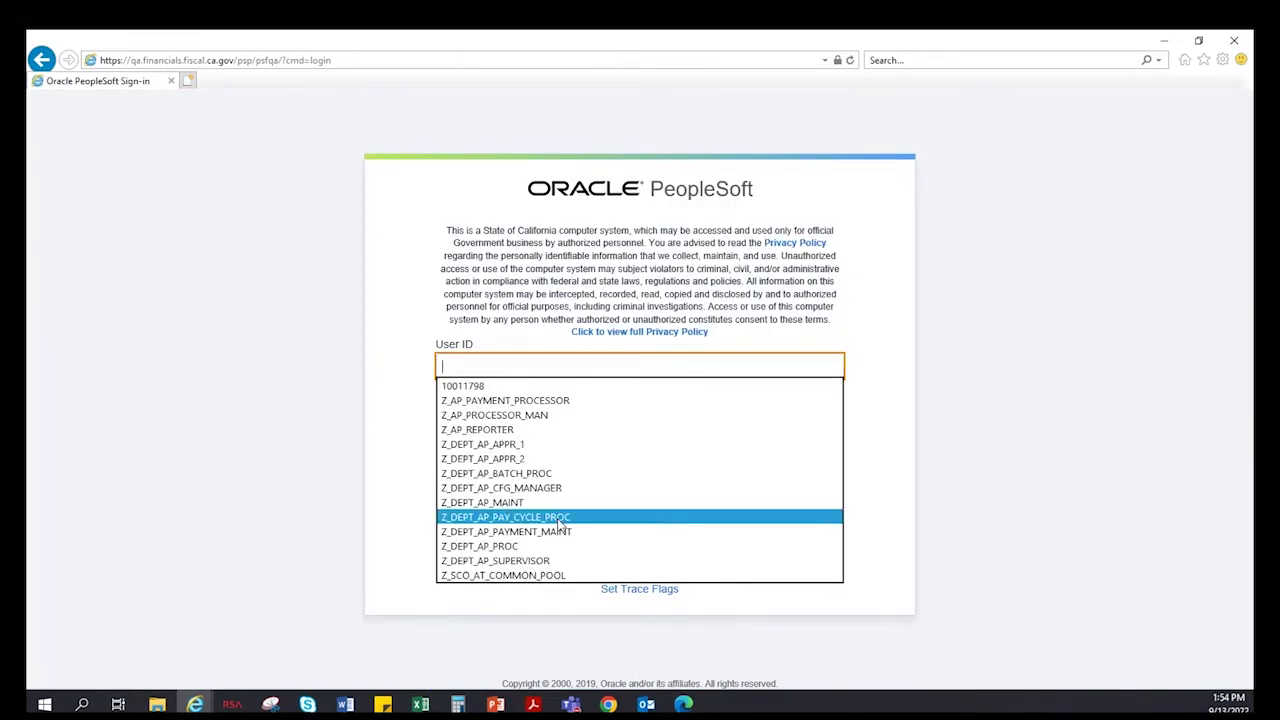
left_click(513, 547)
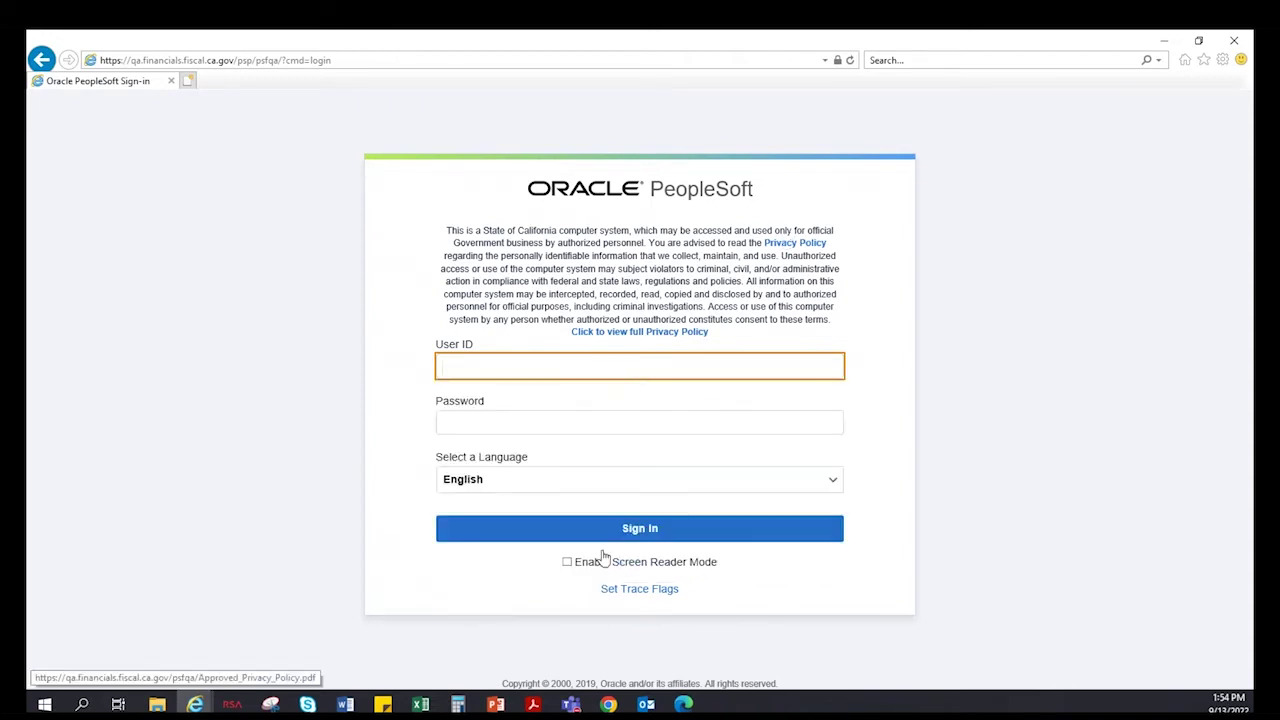
left_click(640, 528)
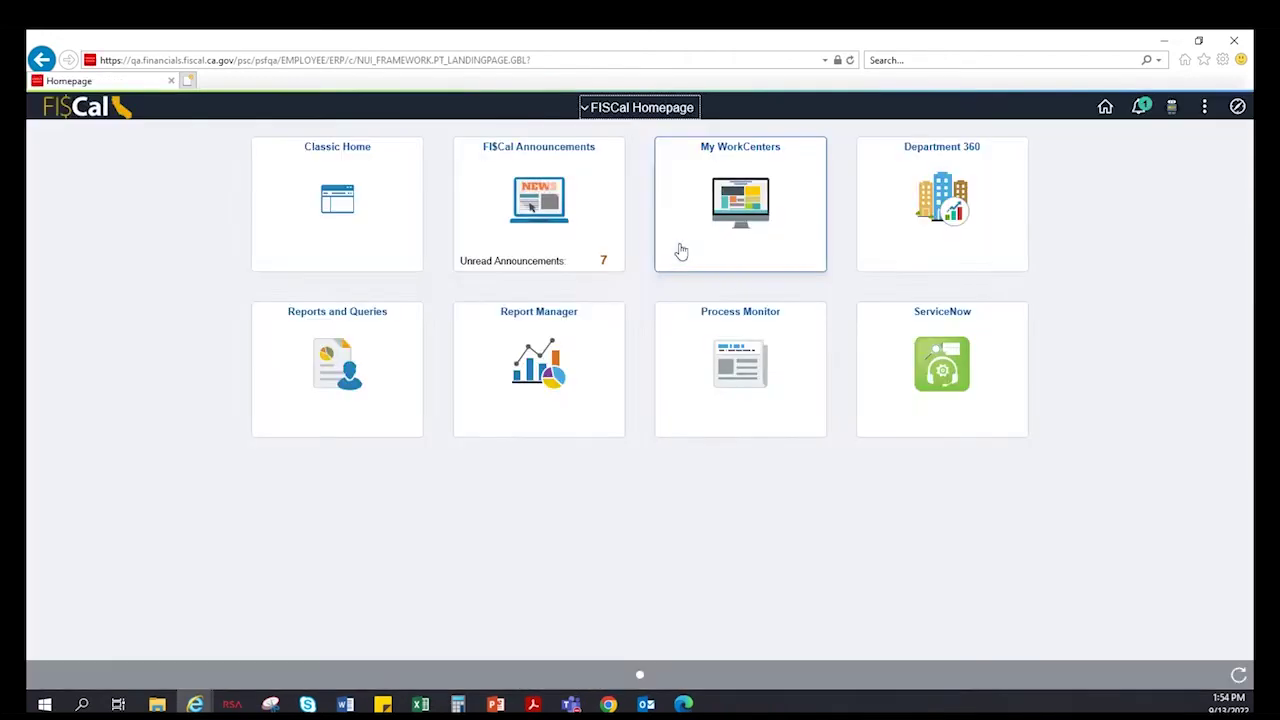
left_click(326, 208)
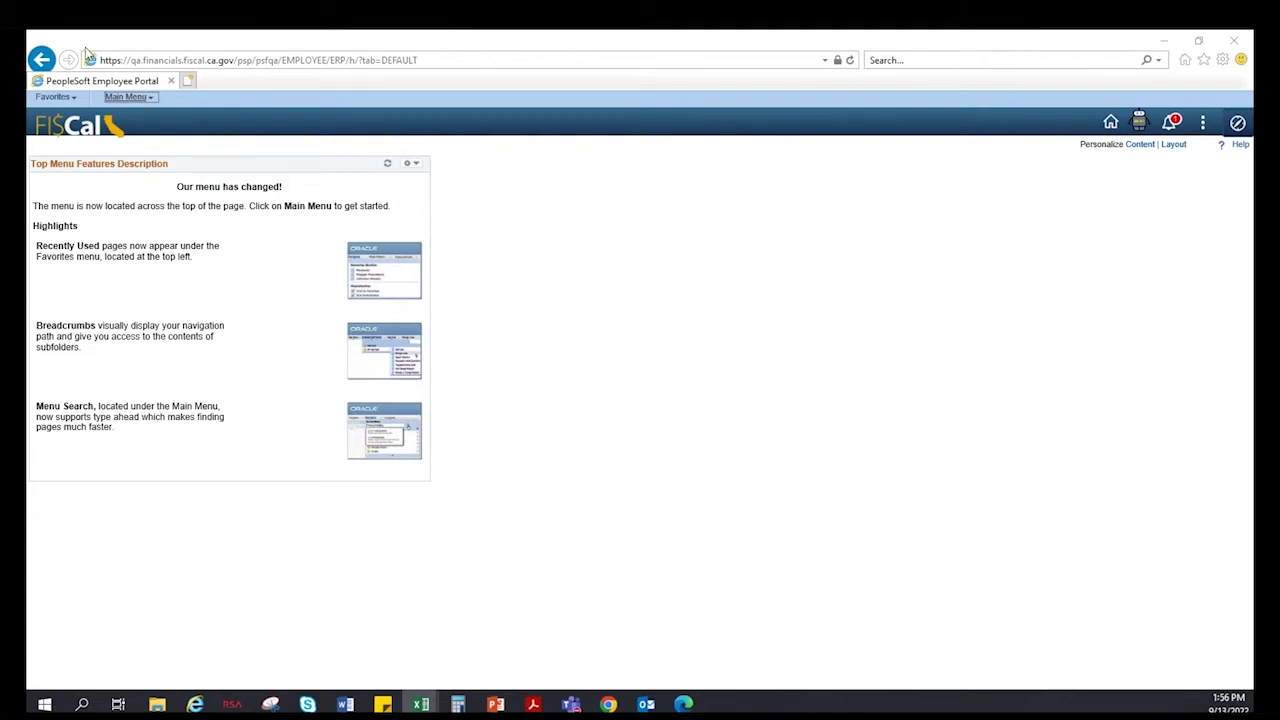
Open the Warrant Voucher Inbound page among the AP interfaces of FI$Cal Processes
left_click(127, 99)
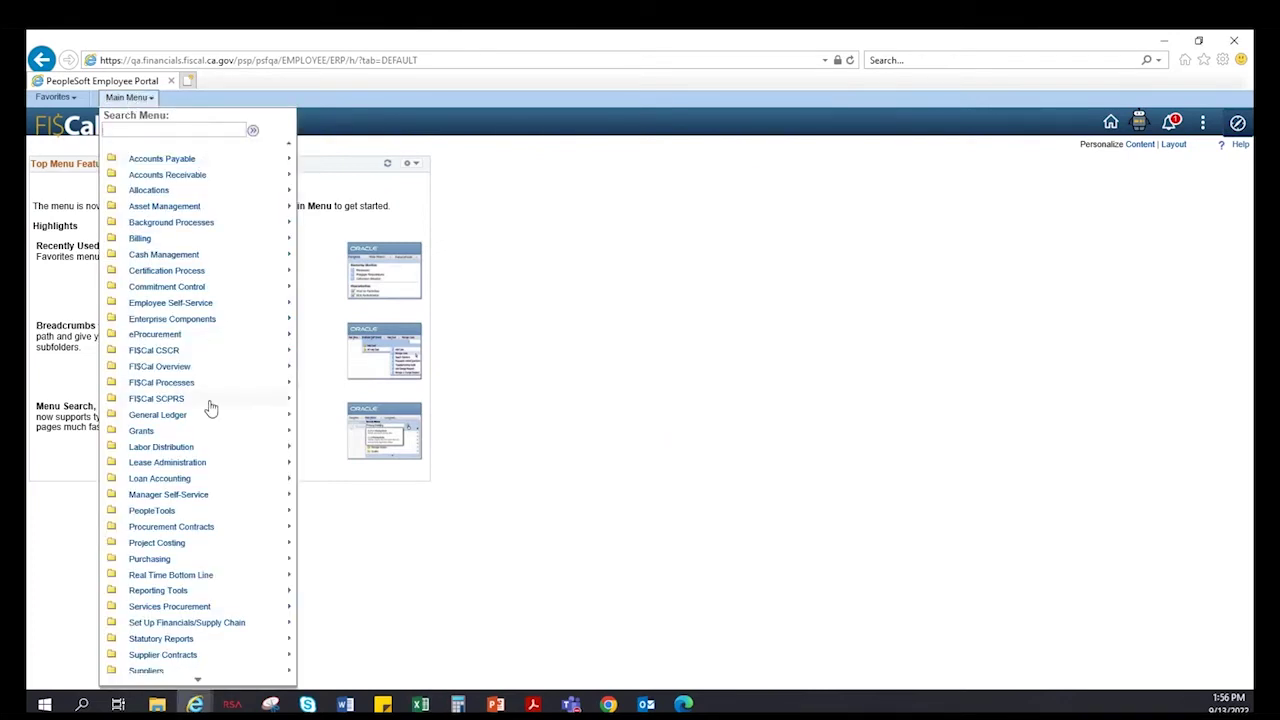
mouse_move(200, 382)
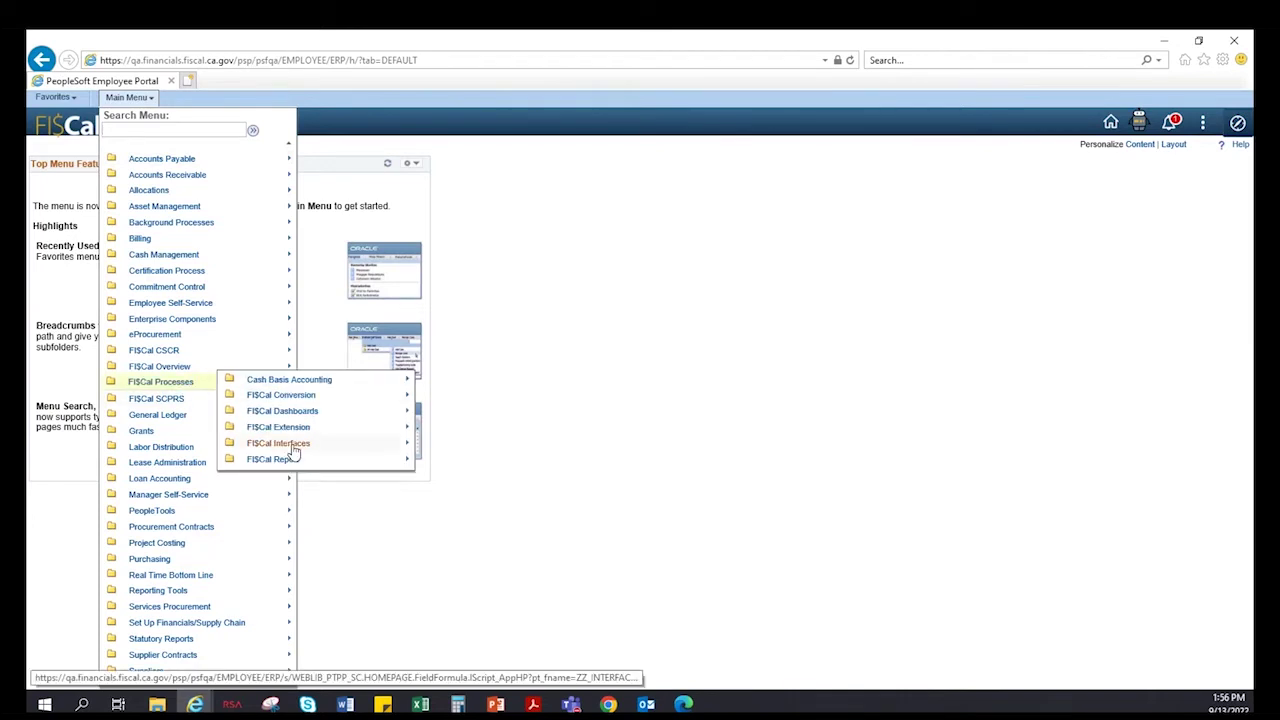
mouse_move(290, 444)
mouse_move(386, 447)
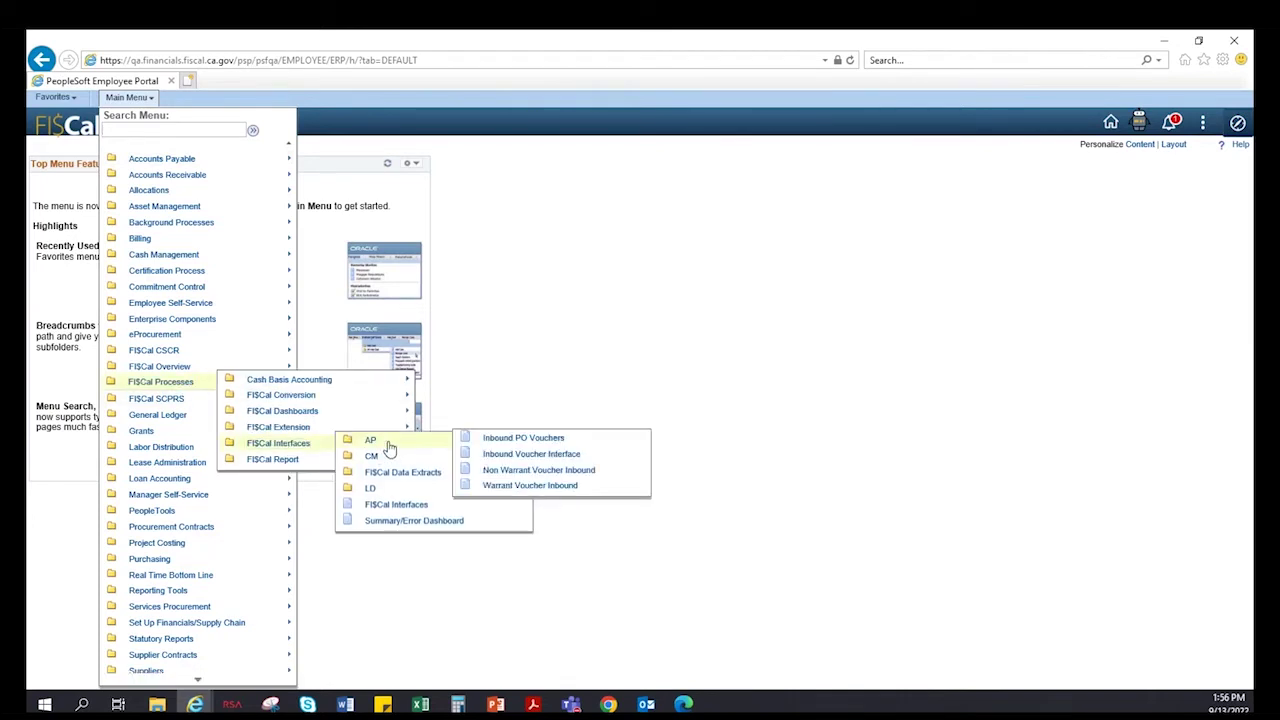
left_click(537, 493)
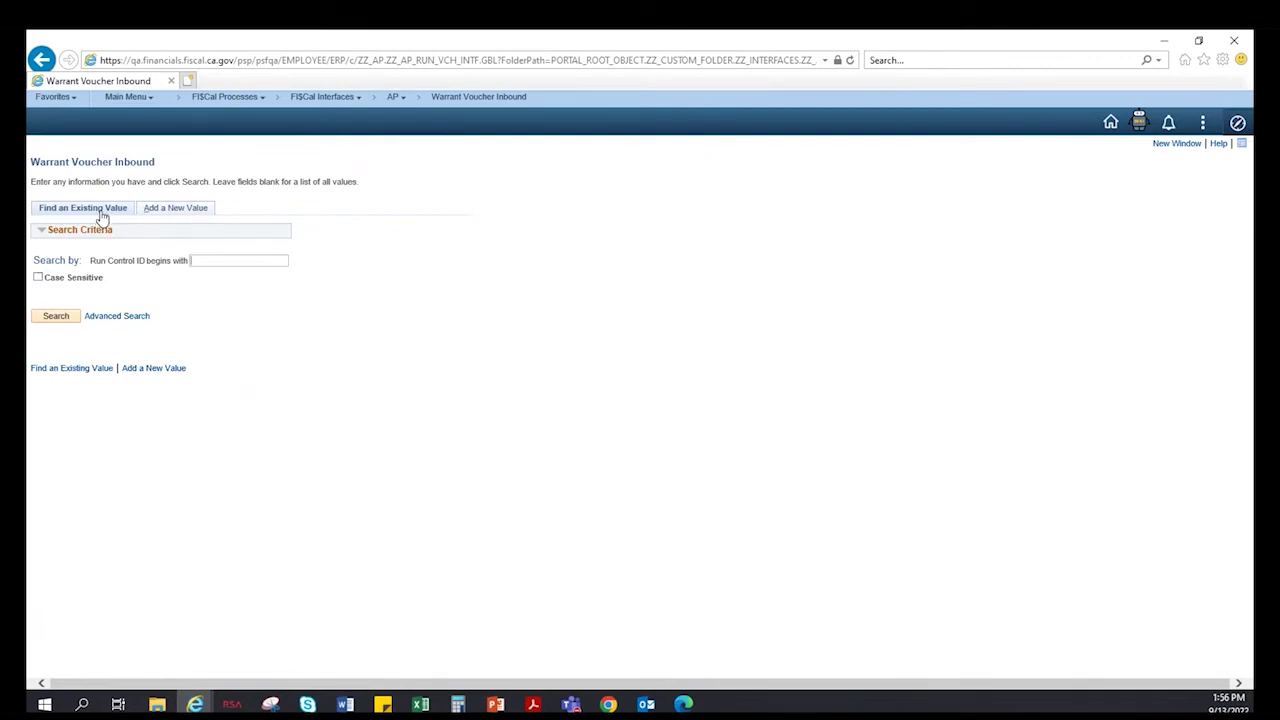
Find the existing Voucherinterface run control and delete its previously attached CSV file
left_click(62, 319)
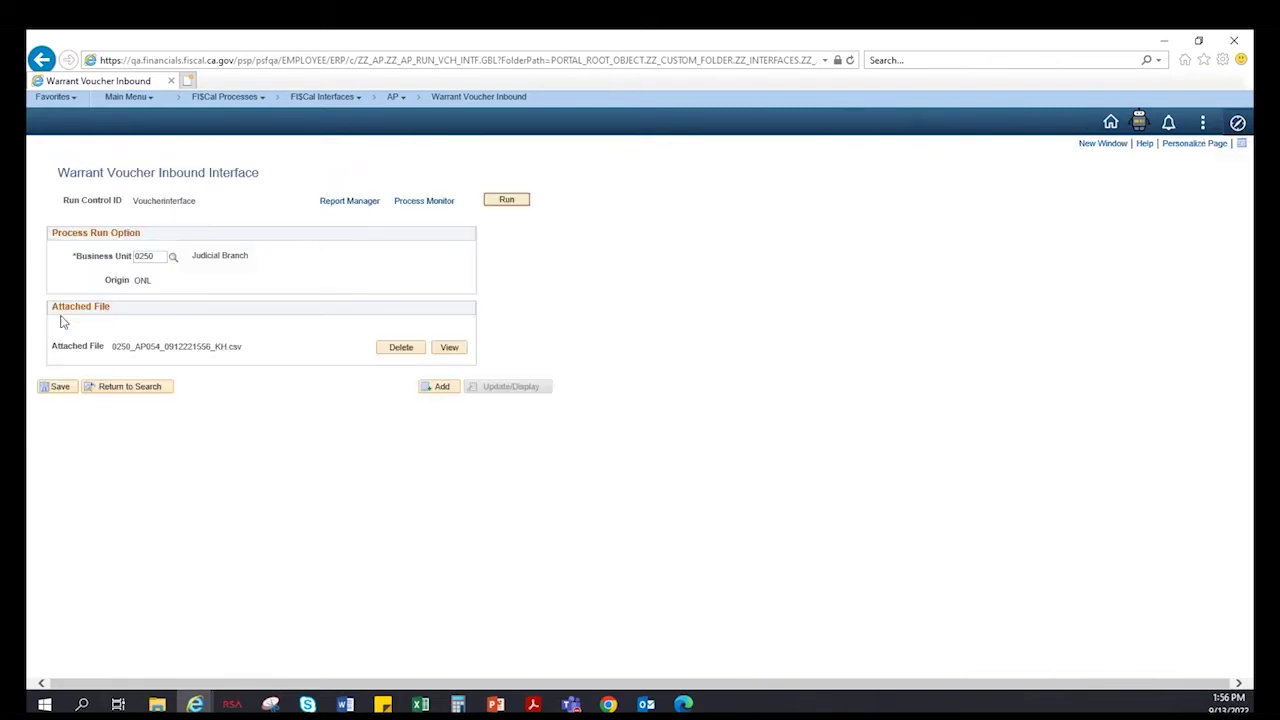
left_click(125, 388)
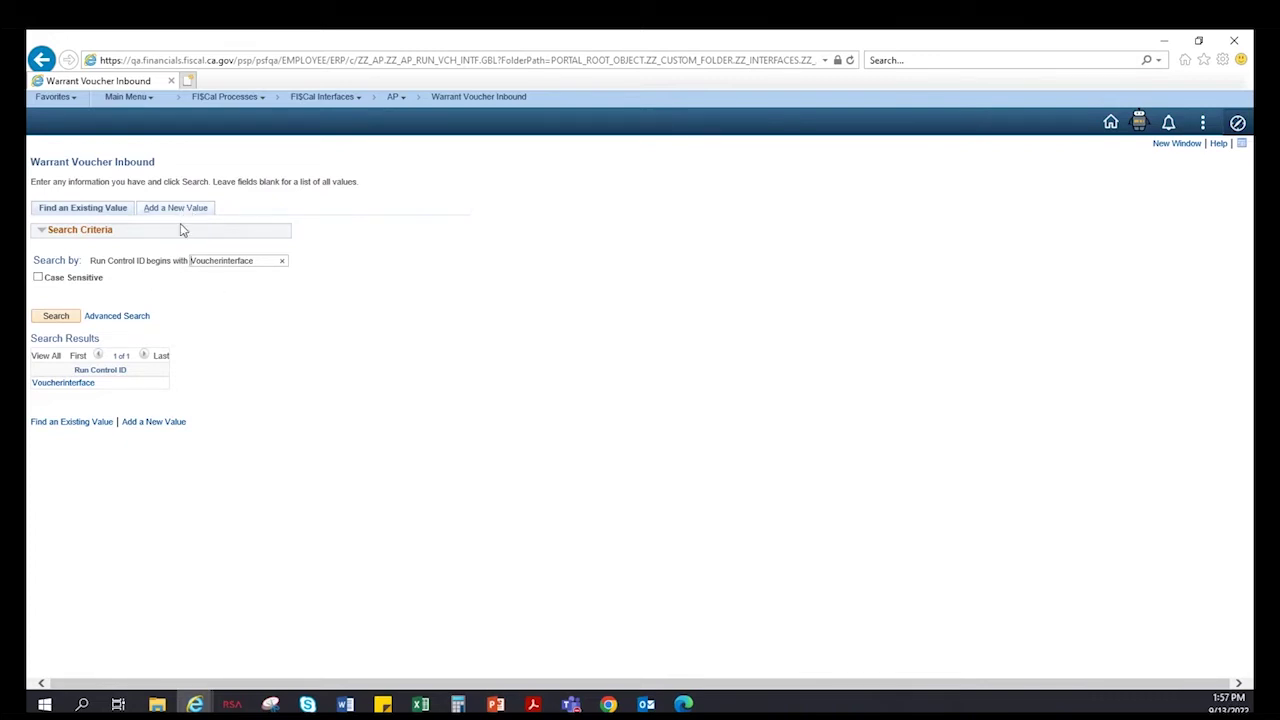
left_click(55, 315)
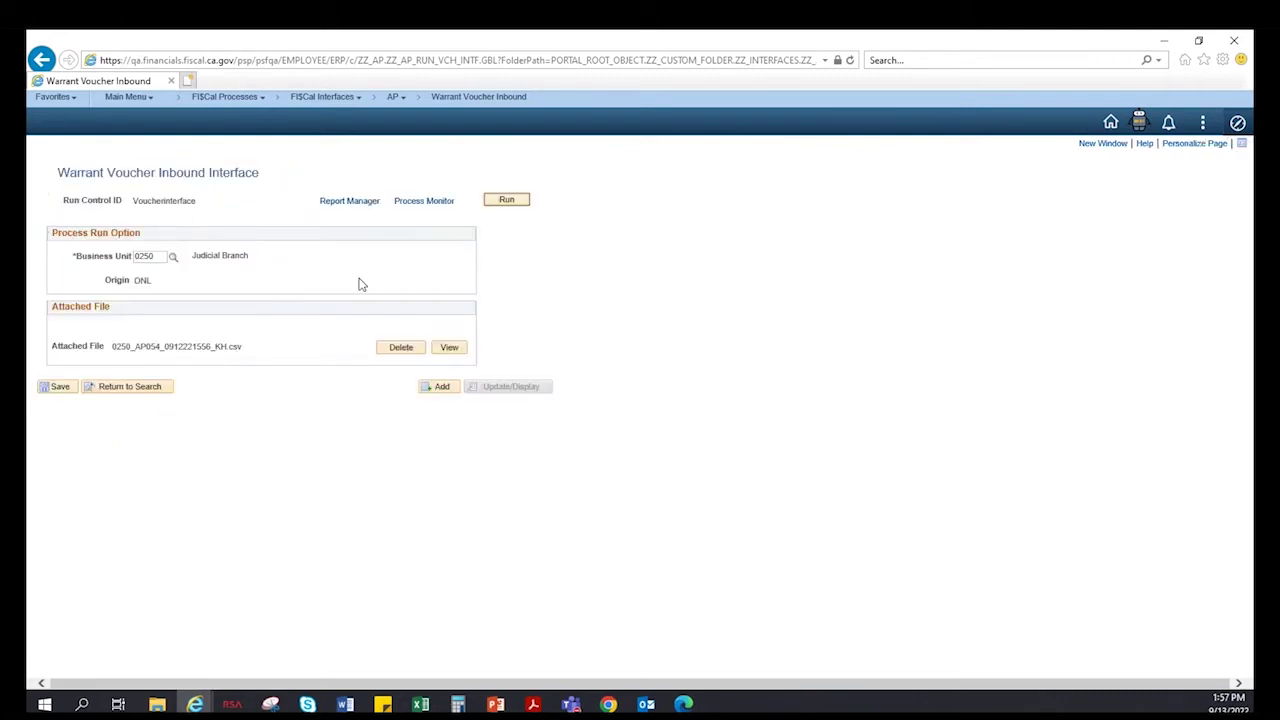
left_click(402, 348)
left_click(640, 412)
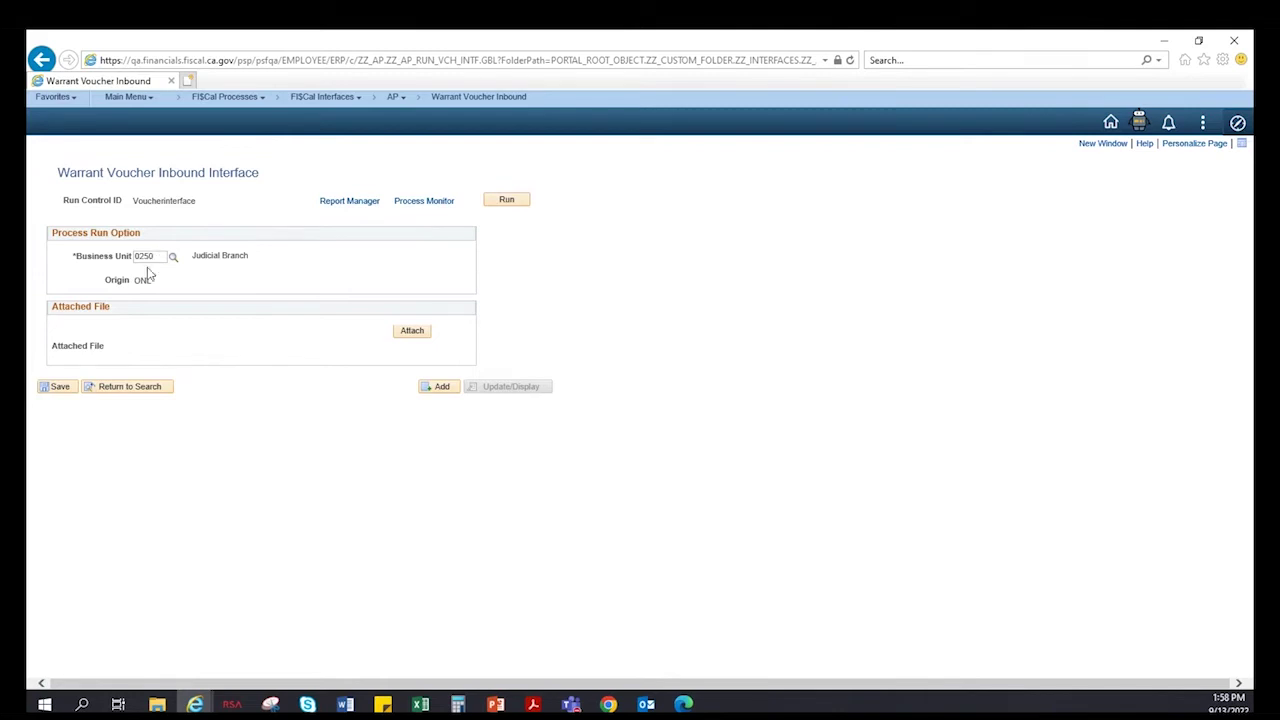
left_click(417, 340)
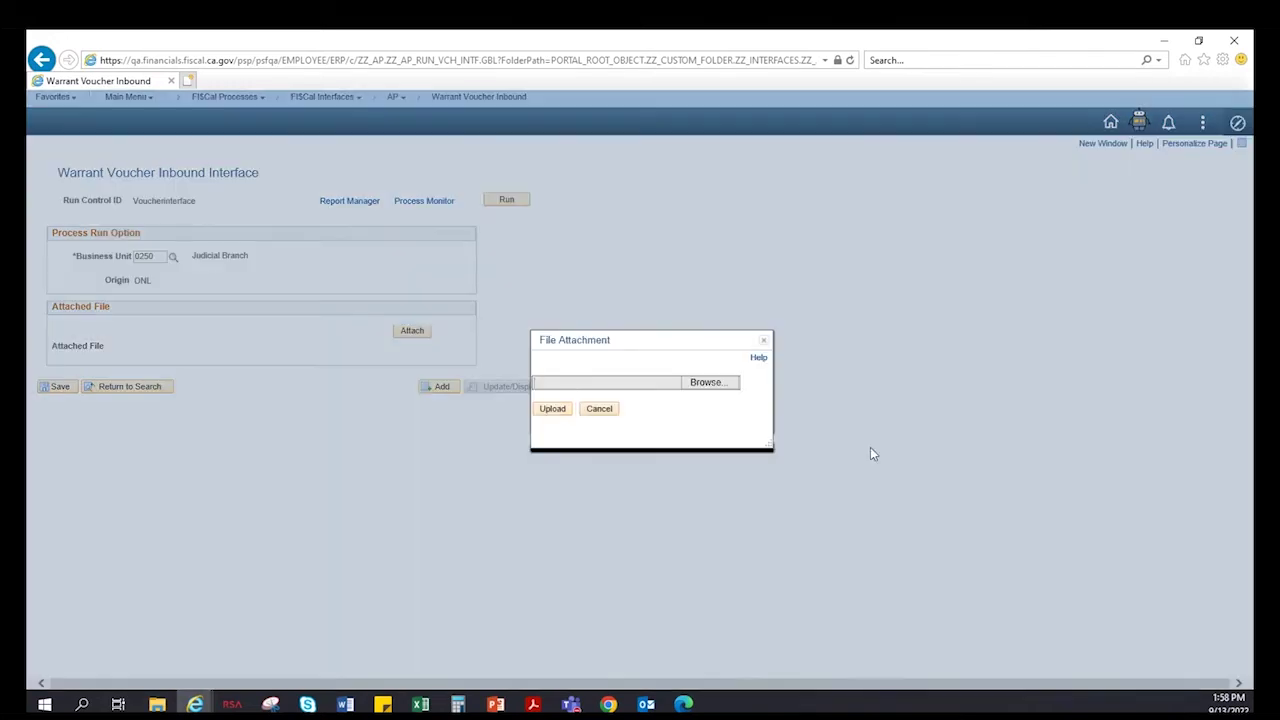
left_click(728, 386)
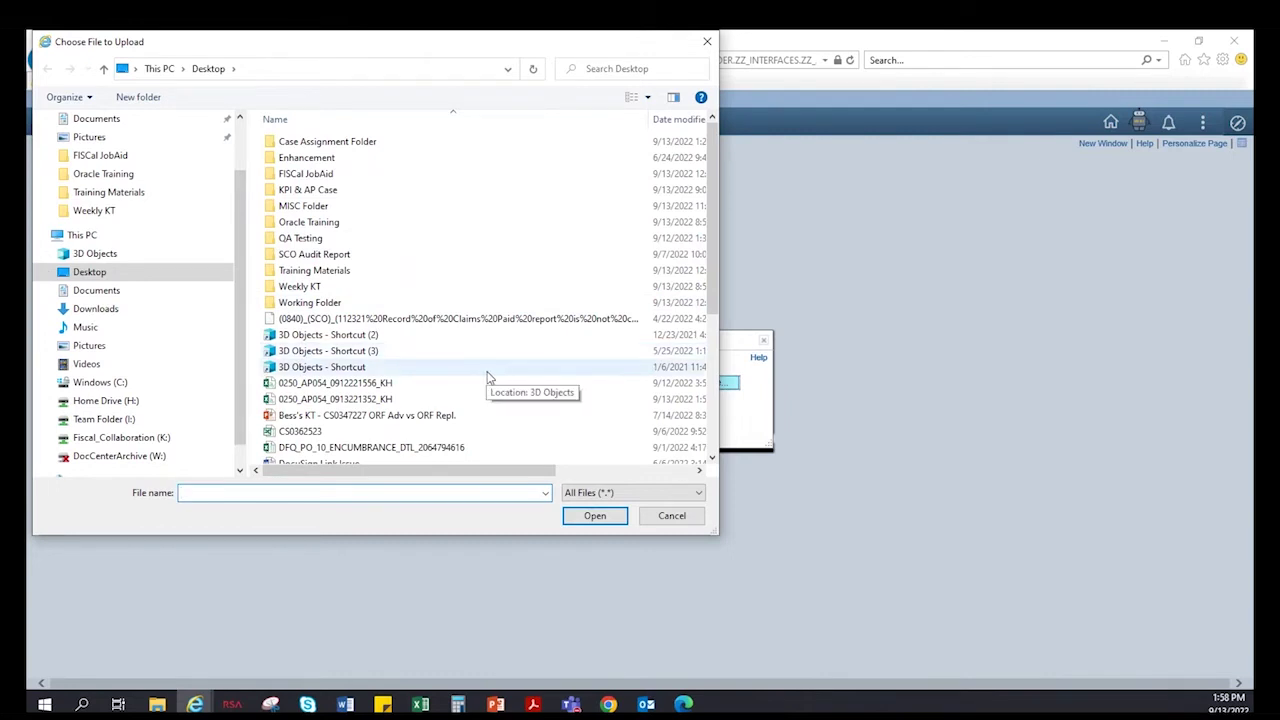
left_click(352, 400)
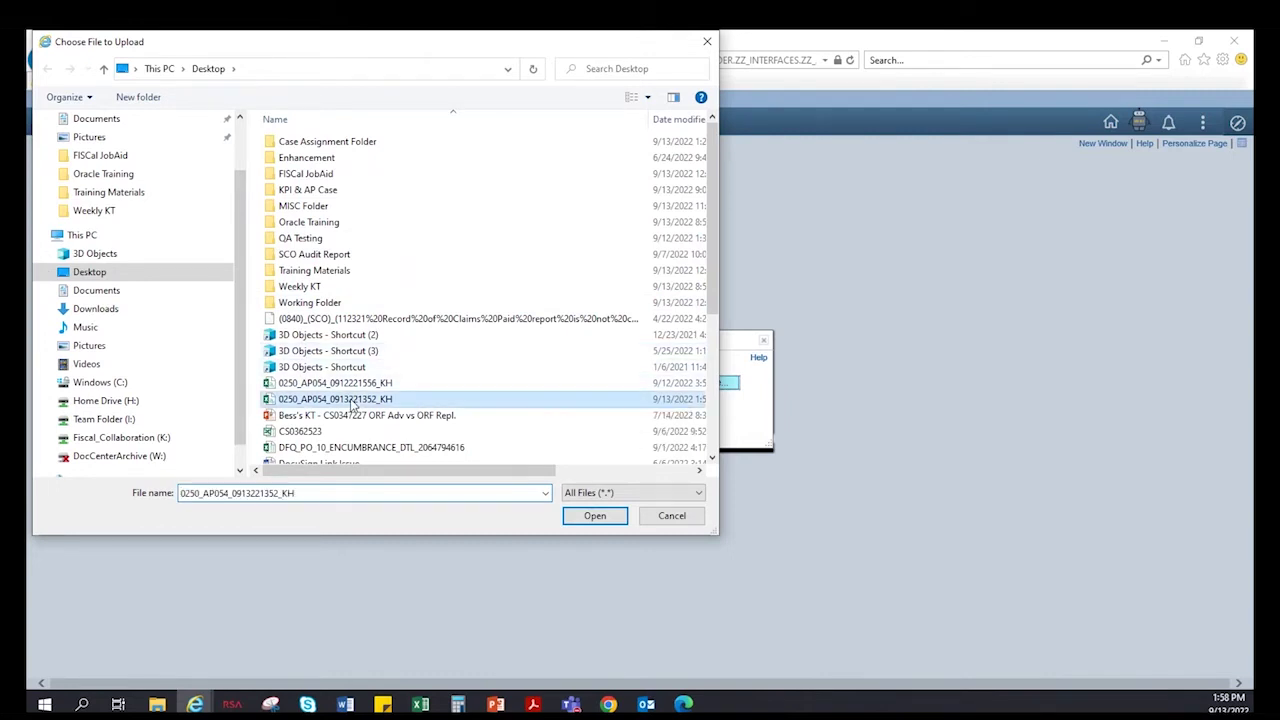
left_click(589, 522)
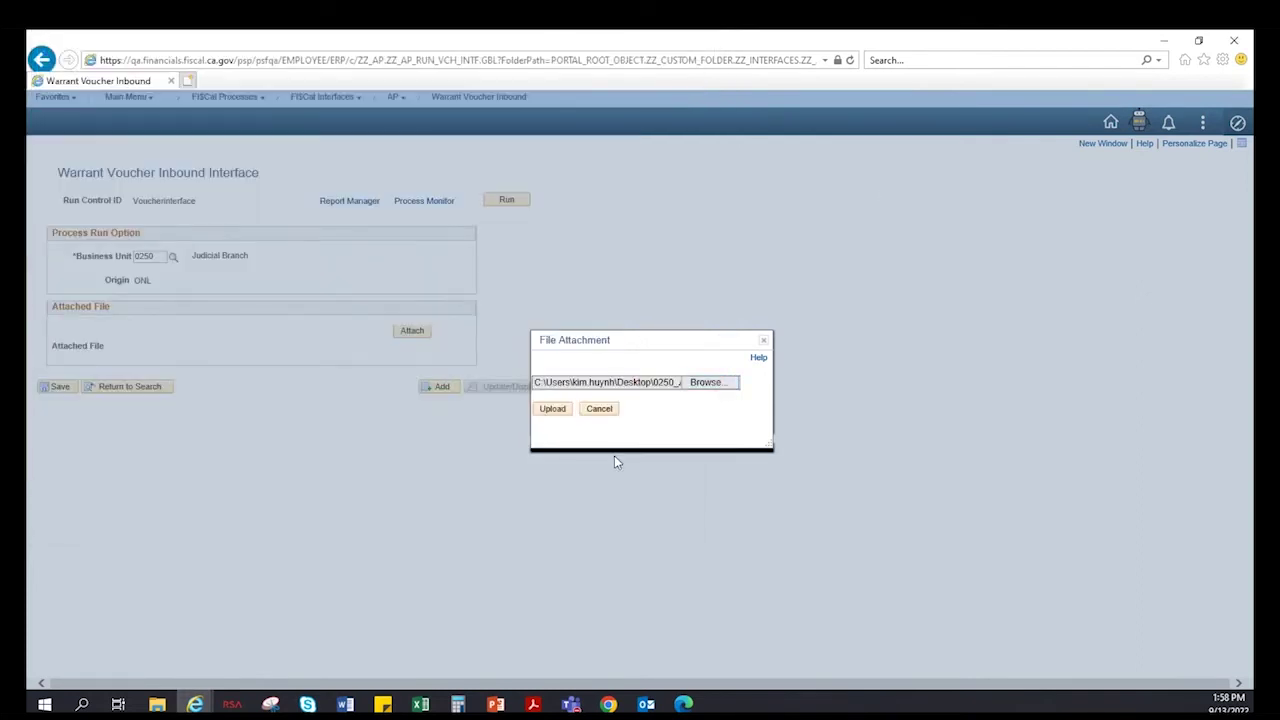
left_click(553, 409)
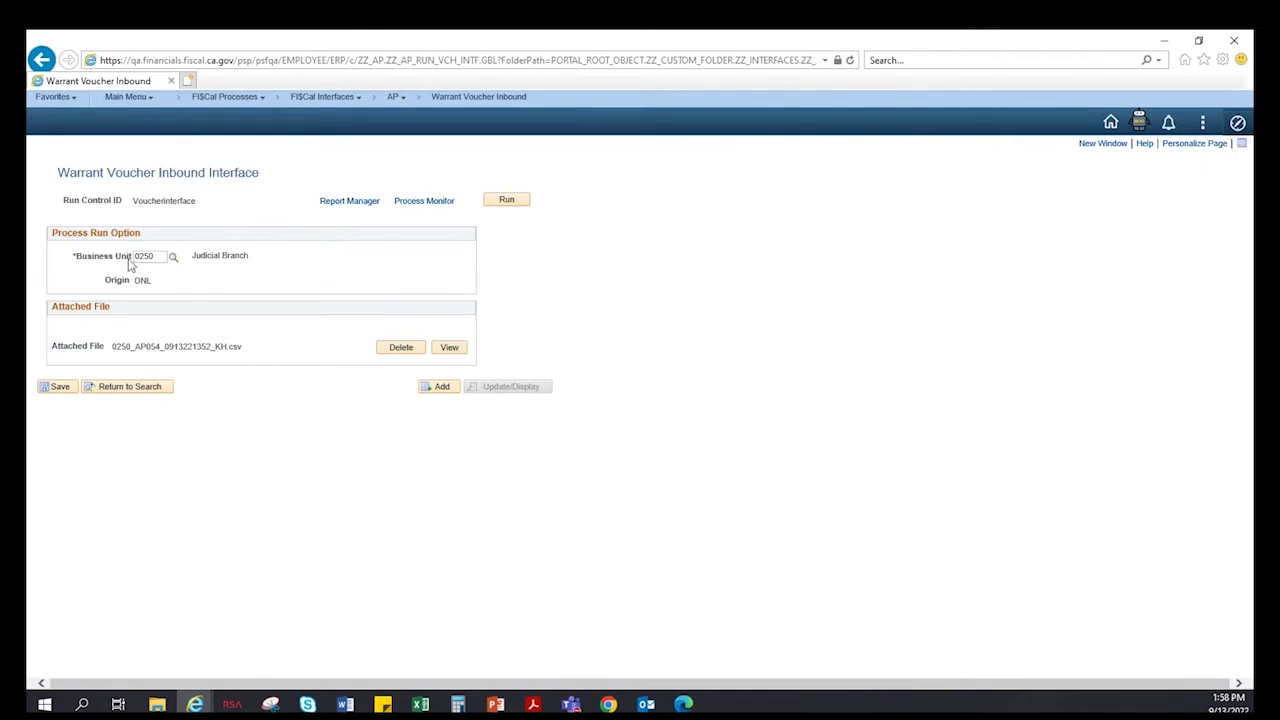
left_click(512, 203)
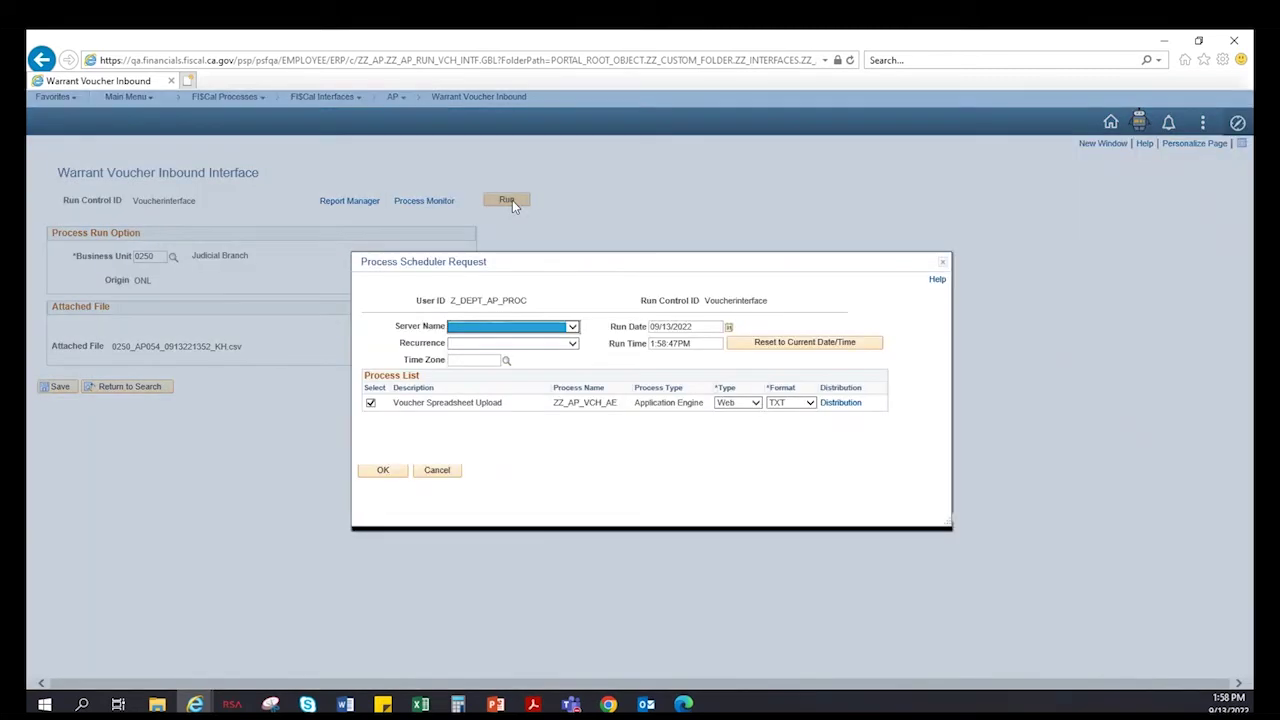
left_click(380, 472)
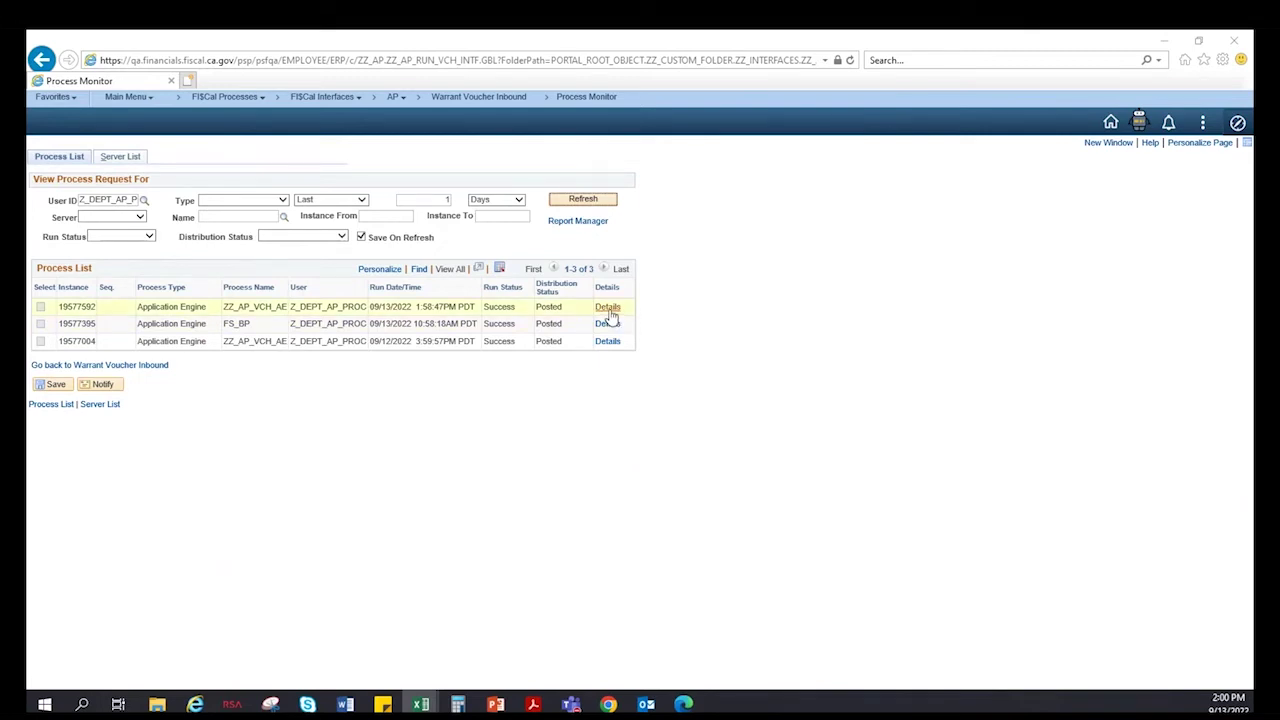
View the INFAP054 summary file in the log of the latest ZZ_AP_VCH_AE process, and close it after reading
left_click(608, 307)
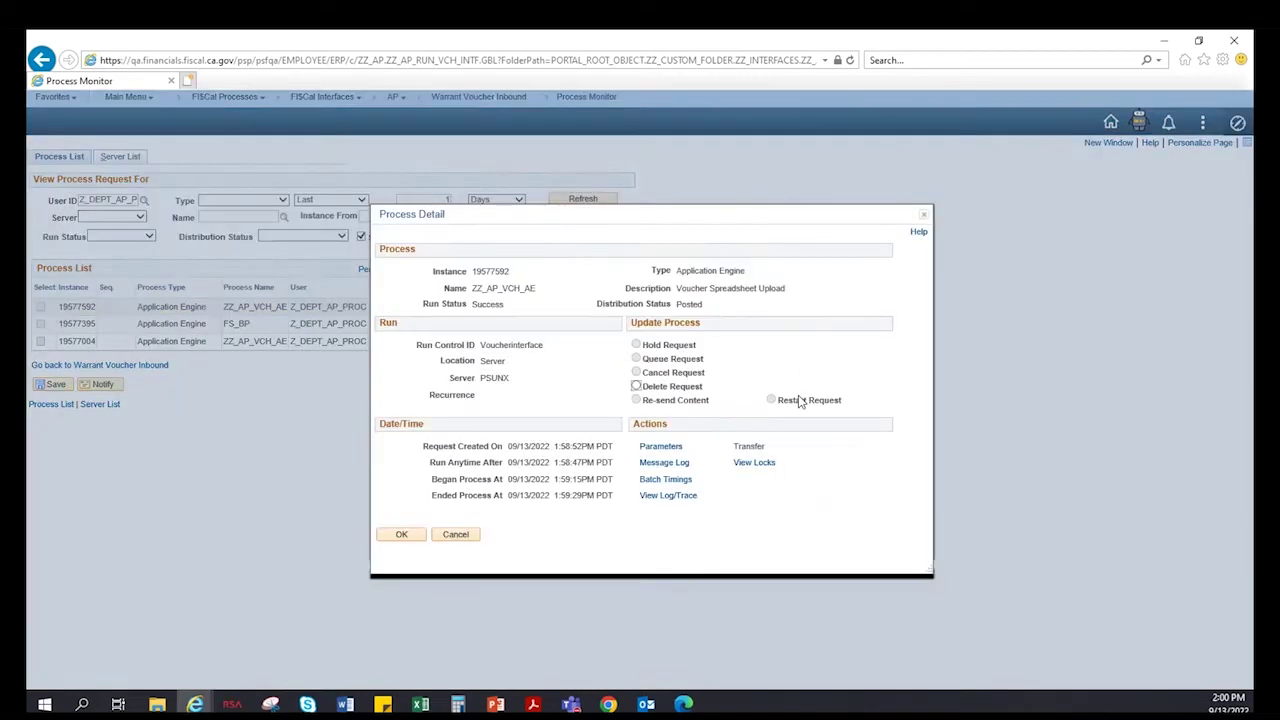
left_click(662, 498)
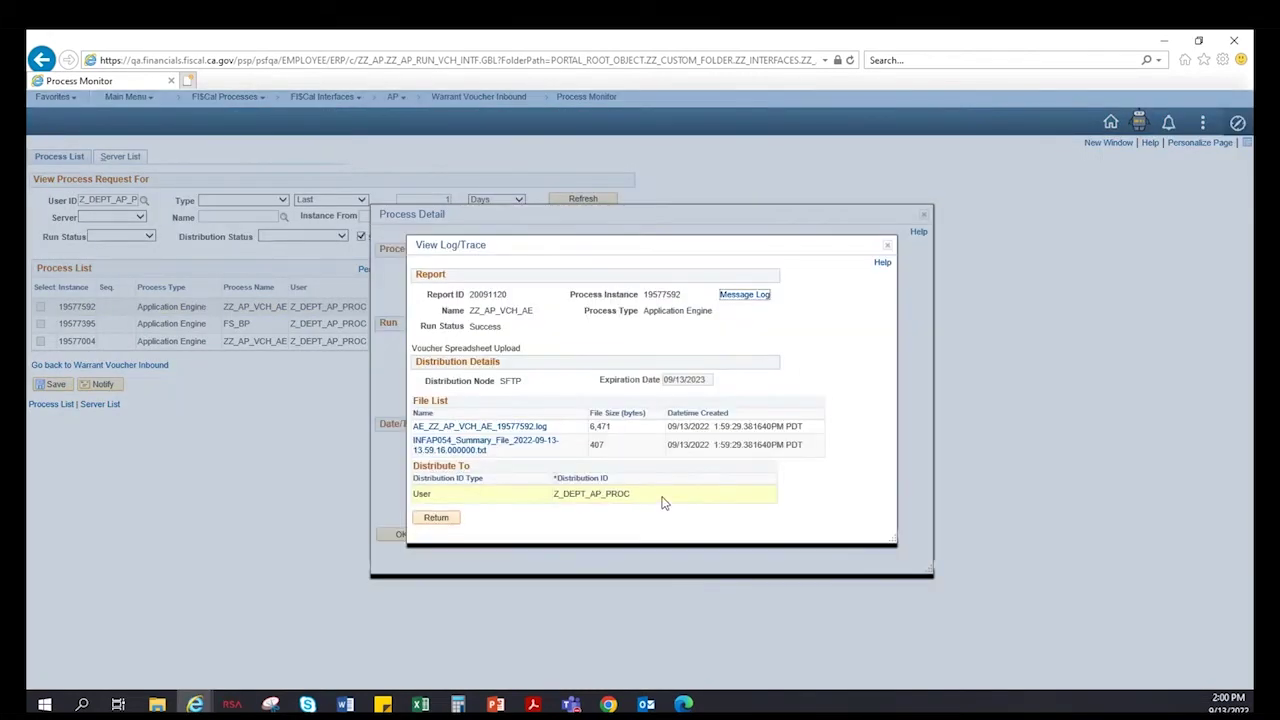
left_click(483, 449)
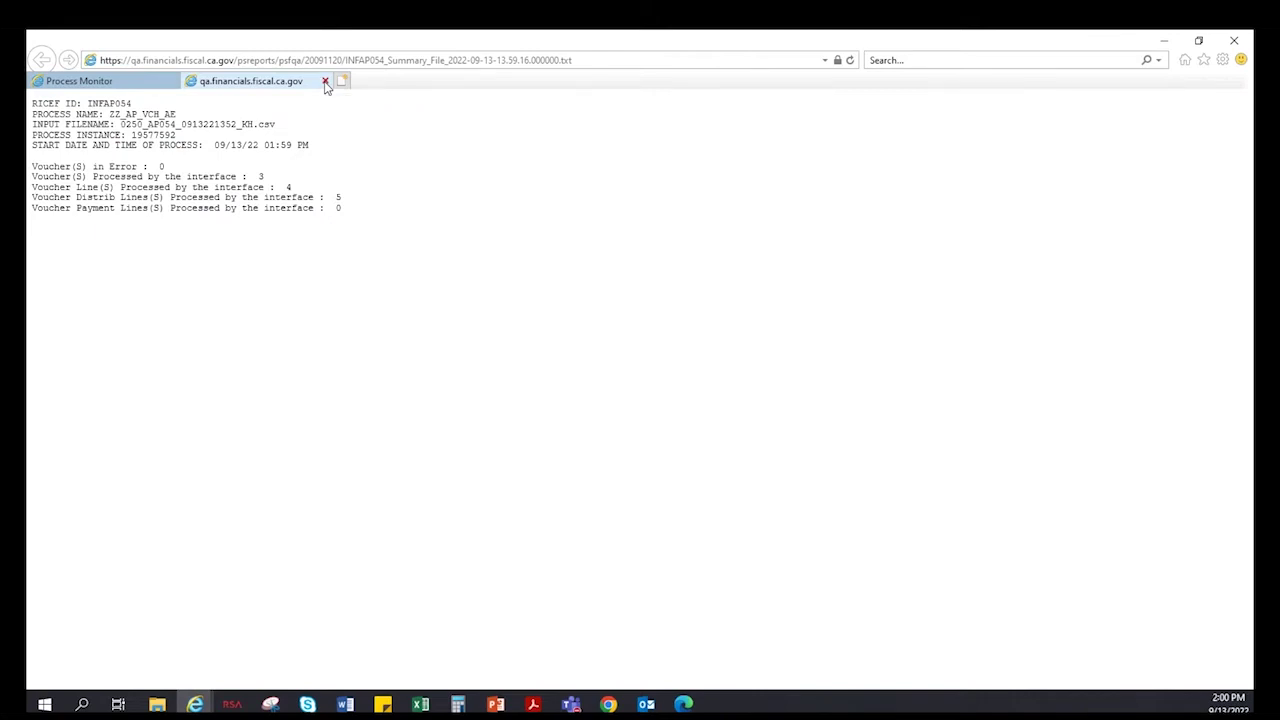
left_click(325, 82)
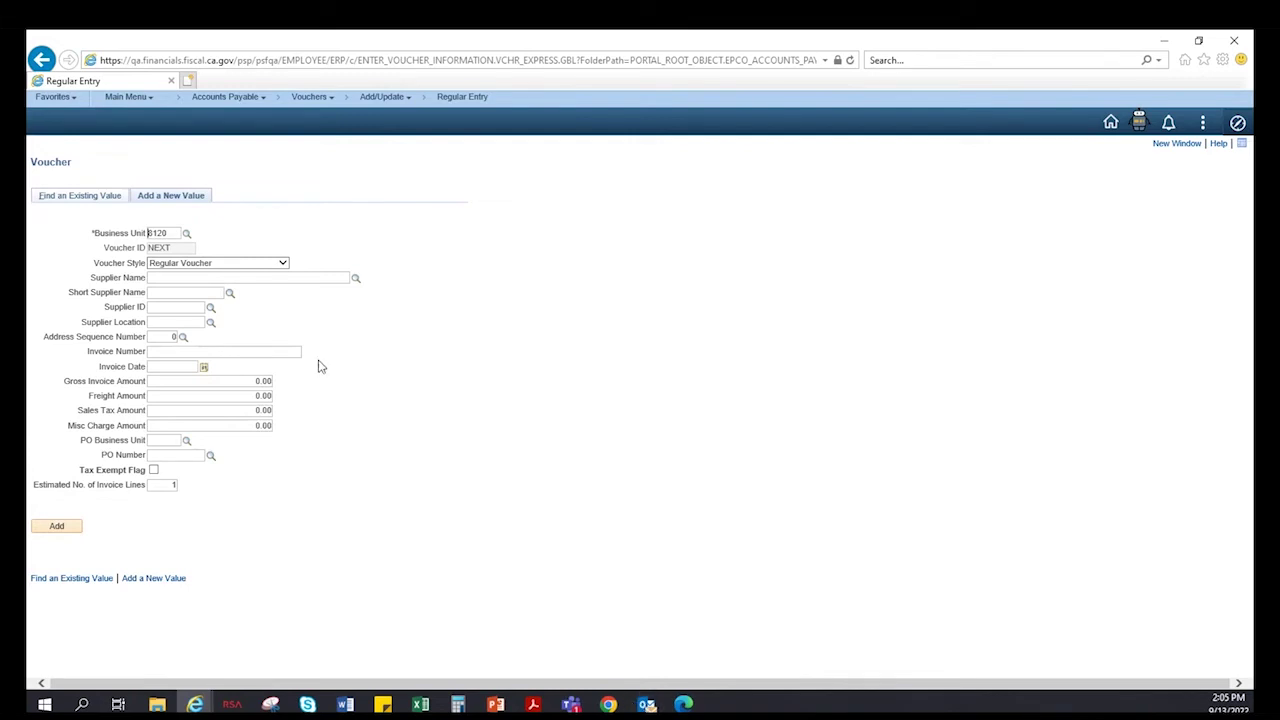
Search existing vouchers in Regular Entry for business unit 0250 with the voucher source Custom Interfaces
left_click(75, 199)
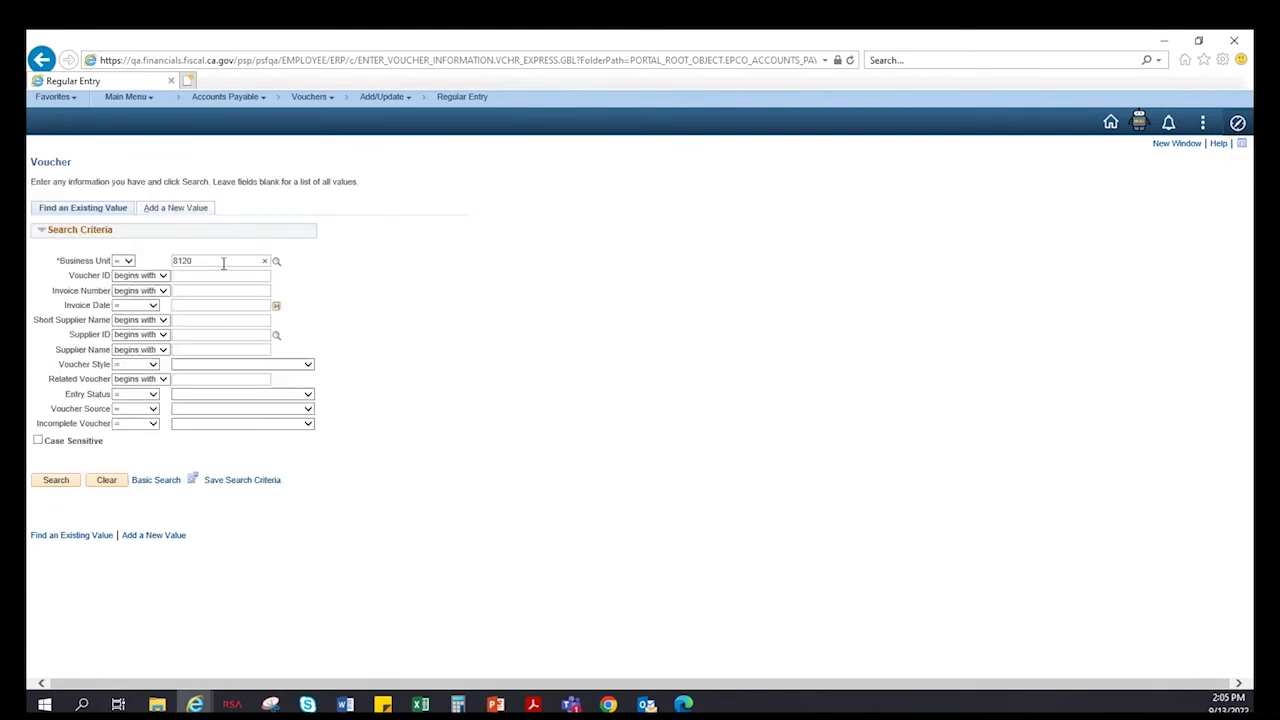
left_click_drag(224, 261, 149, 257)
type("0250")
left_click(236, 409)
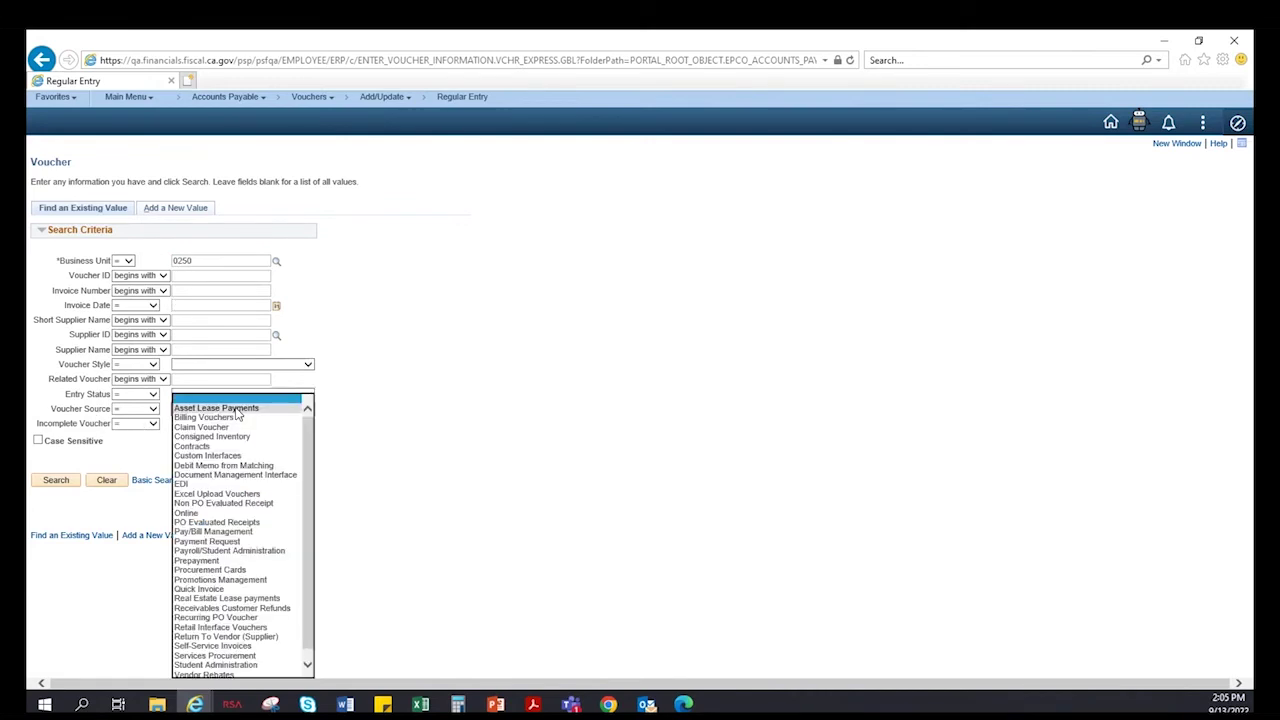
left_click(225, 456)
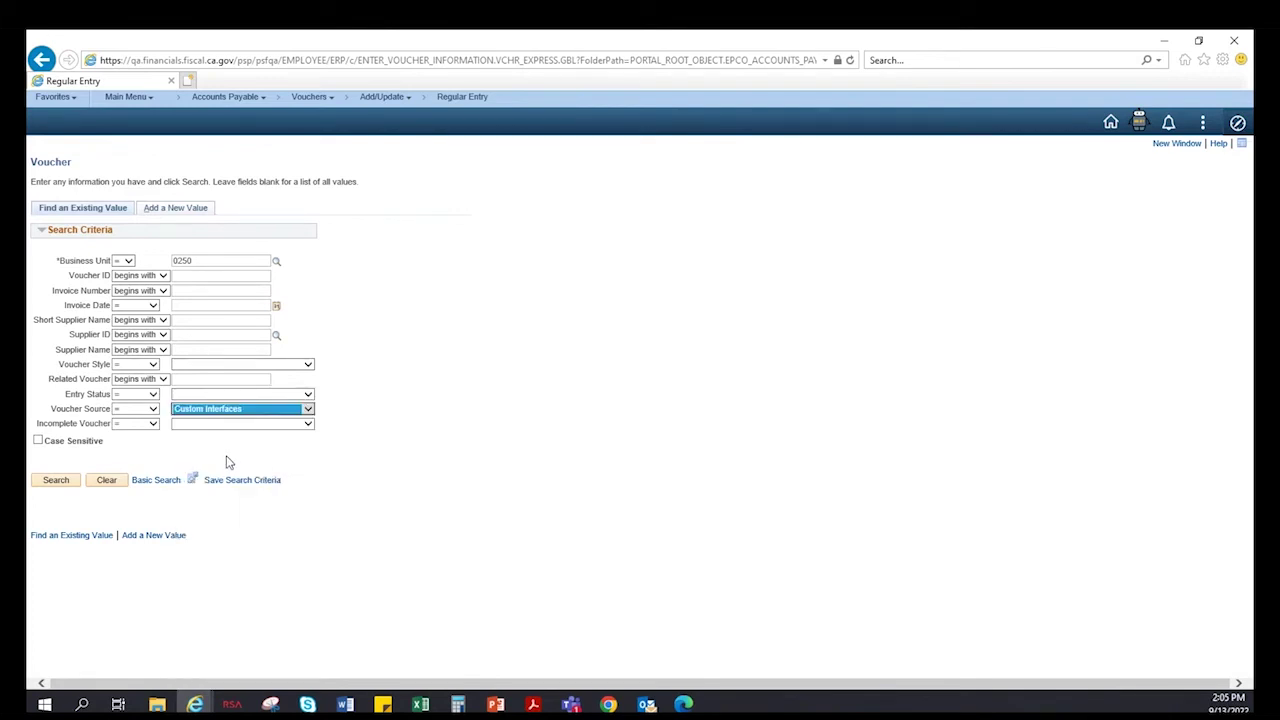
left_click(256, 460)
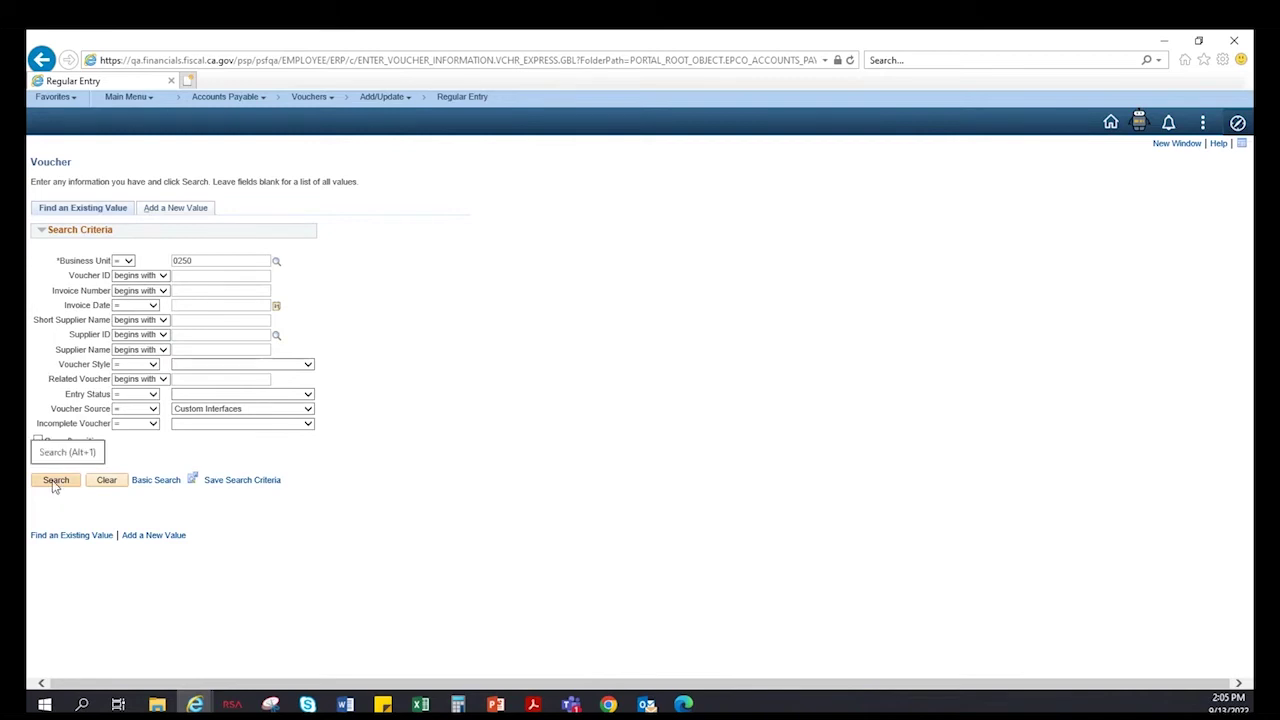
left_click(56, 483)
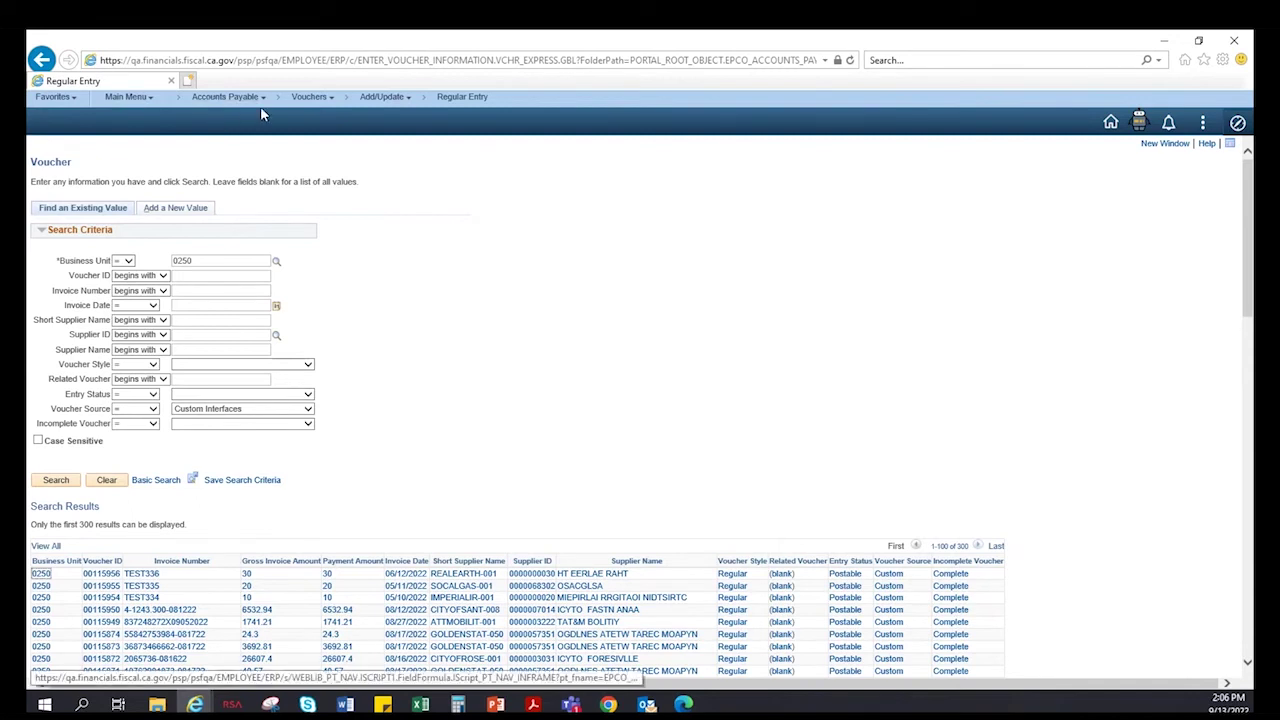
Open the Voucher inquiry page for vouchers under Review Accounts Payable Info
left_click(228, 101)
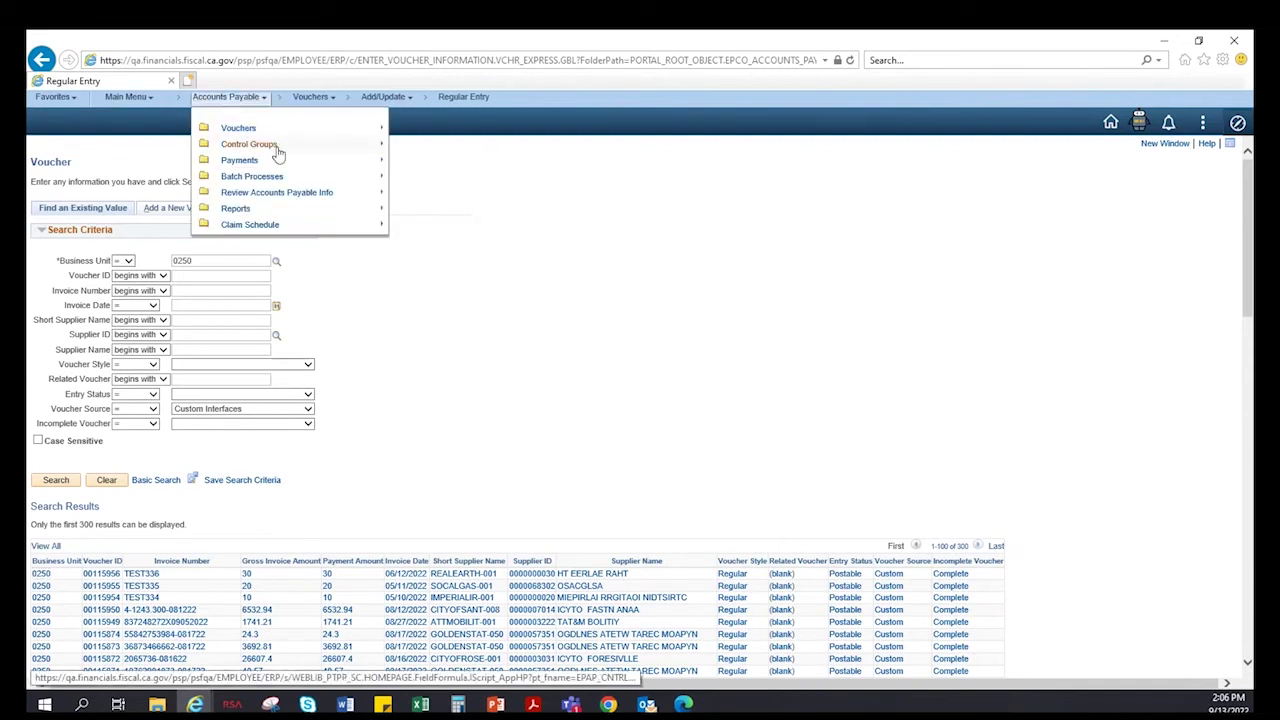
mouse_move(257, 132)
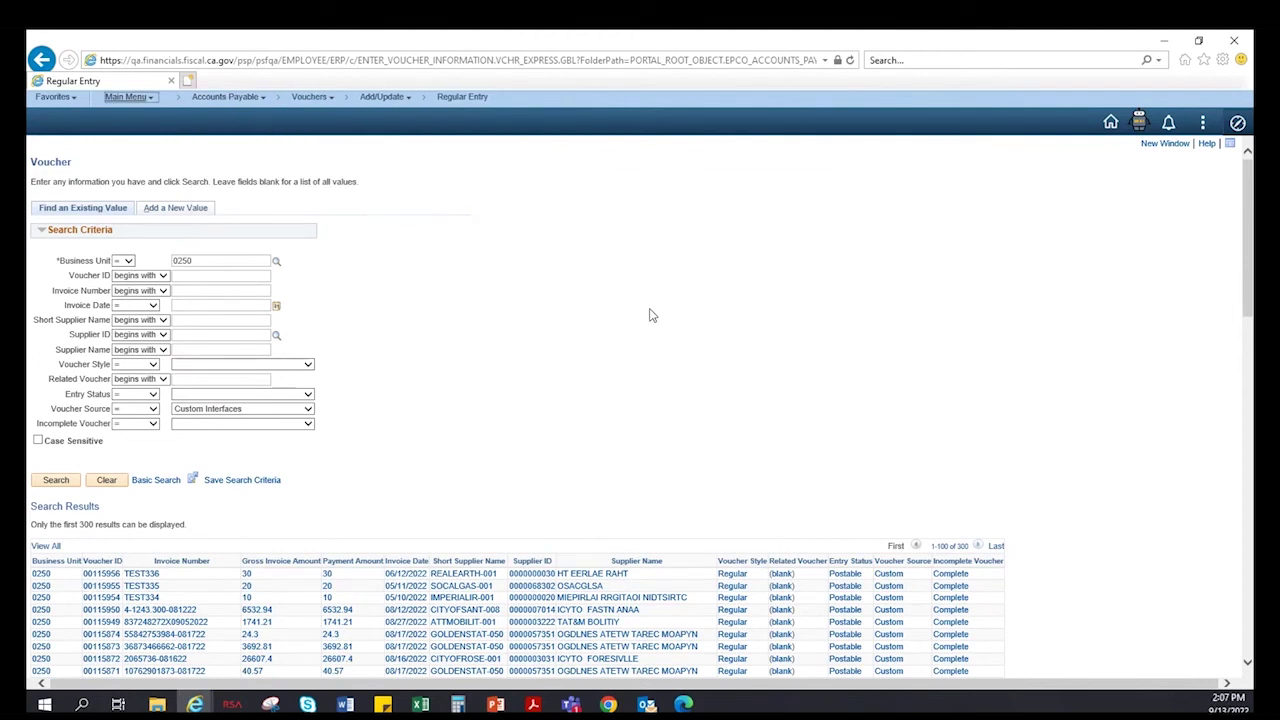
left_click(128, 100)
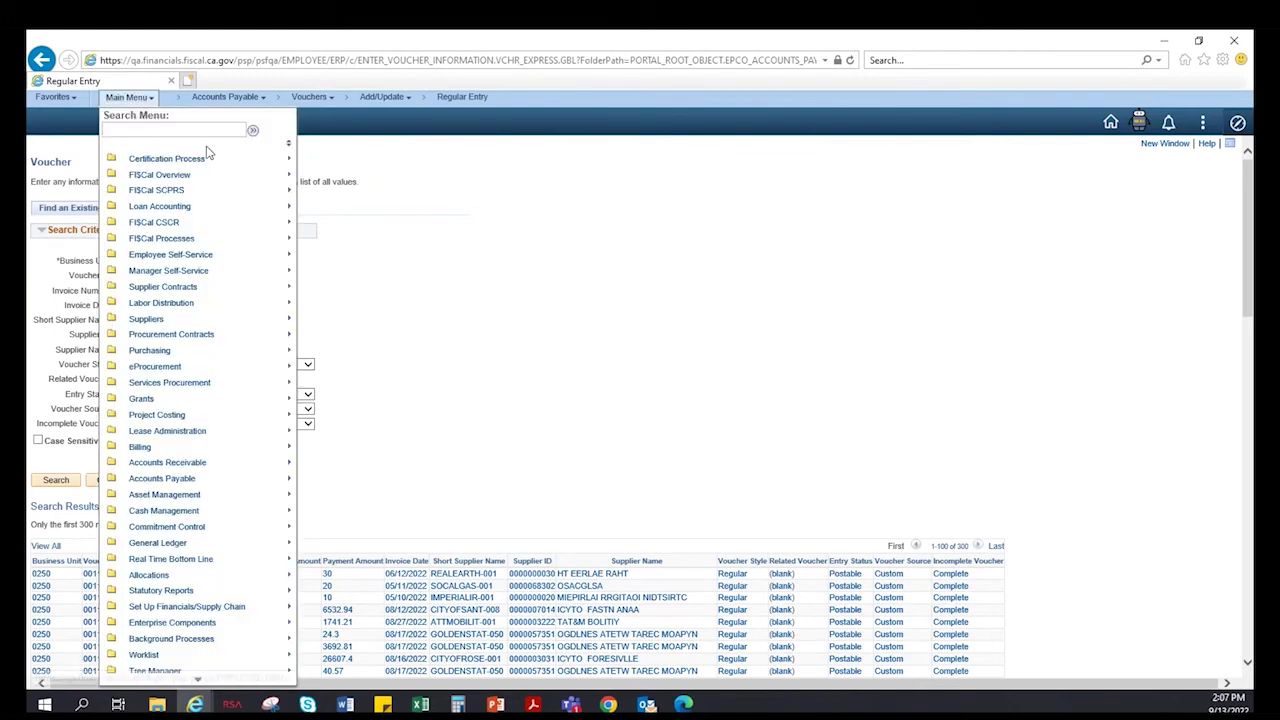
left_click(226, 100)
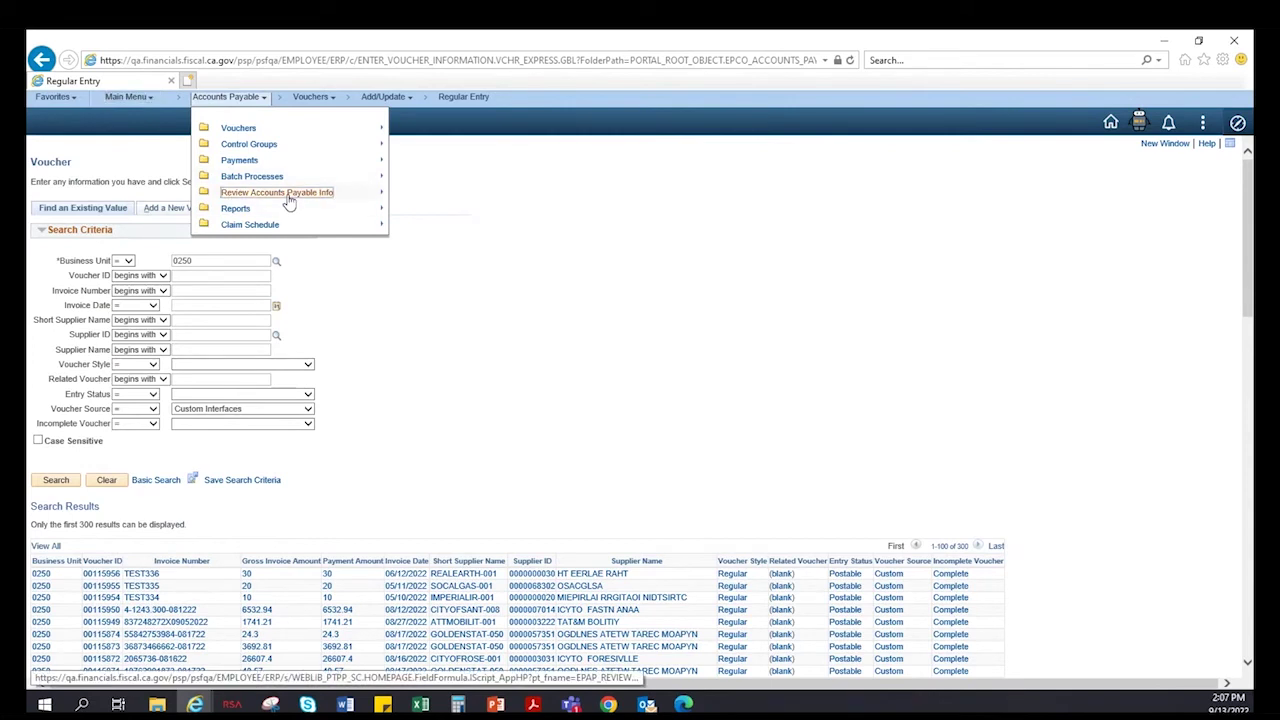
mouse_move(288, 202)
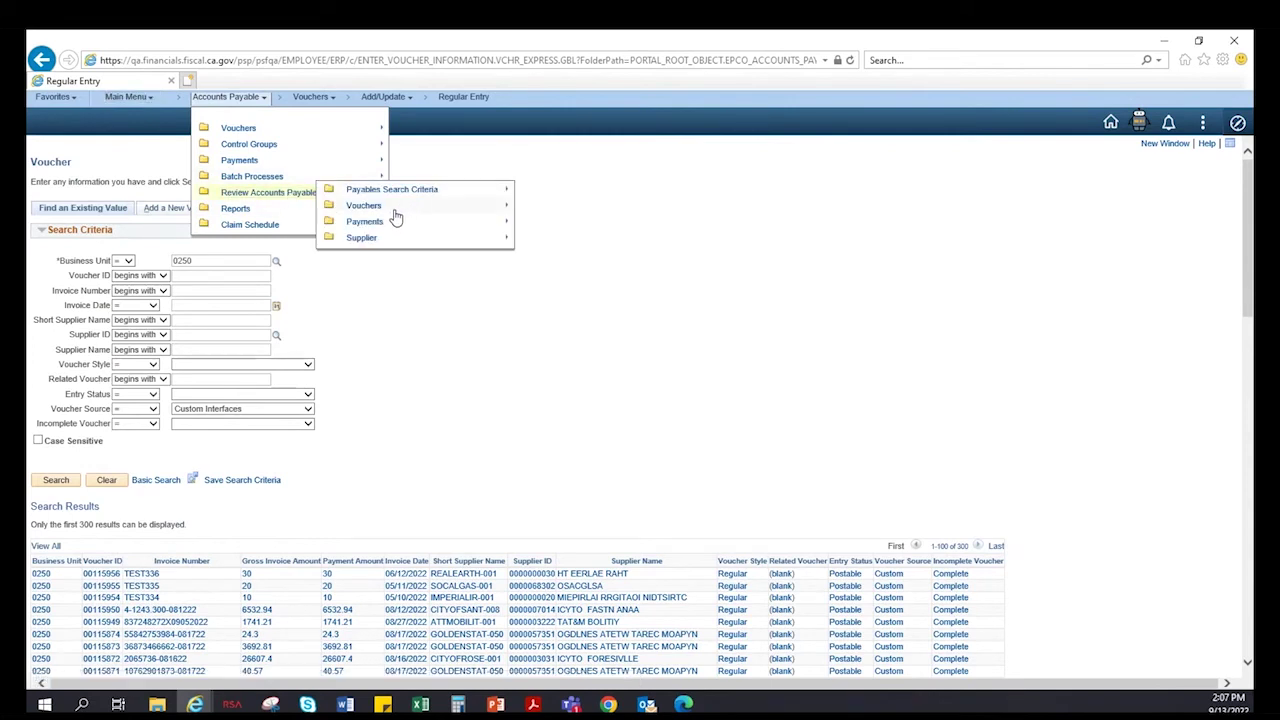
mouse_move(393, 214)
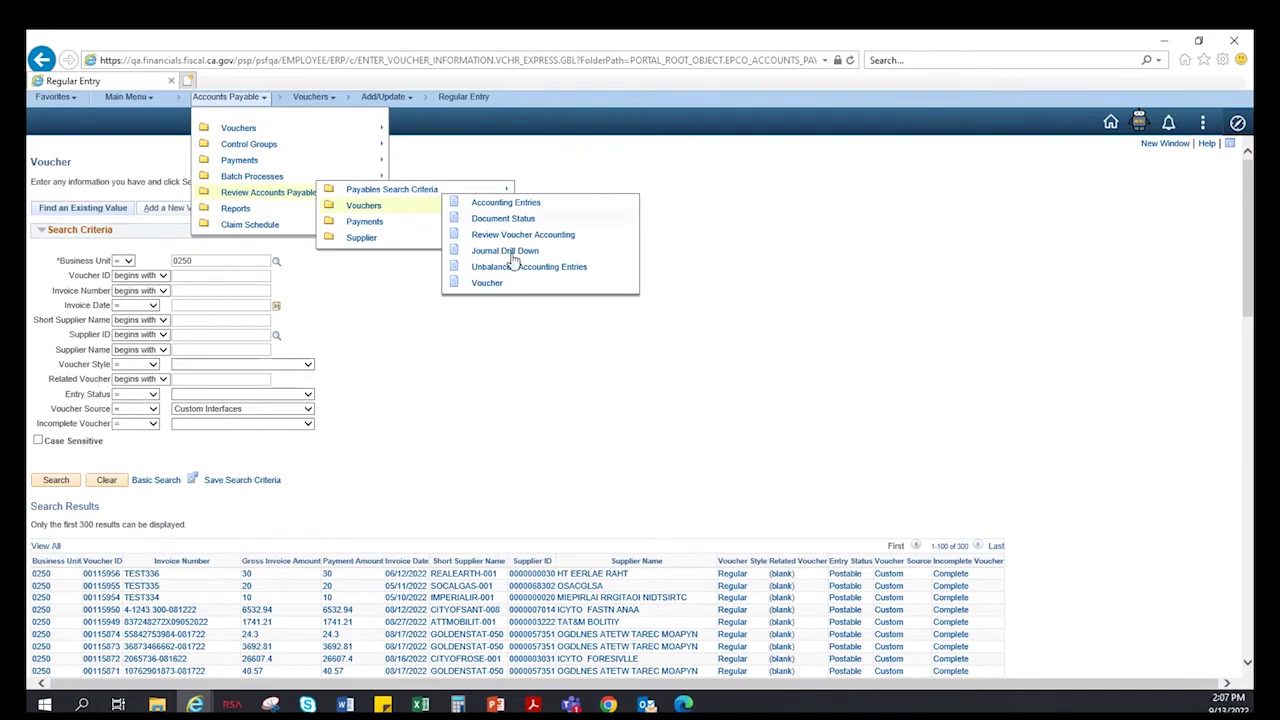
left_click(488, 285)
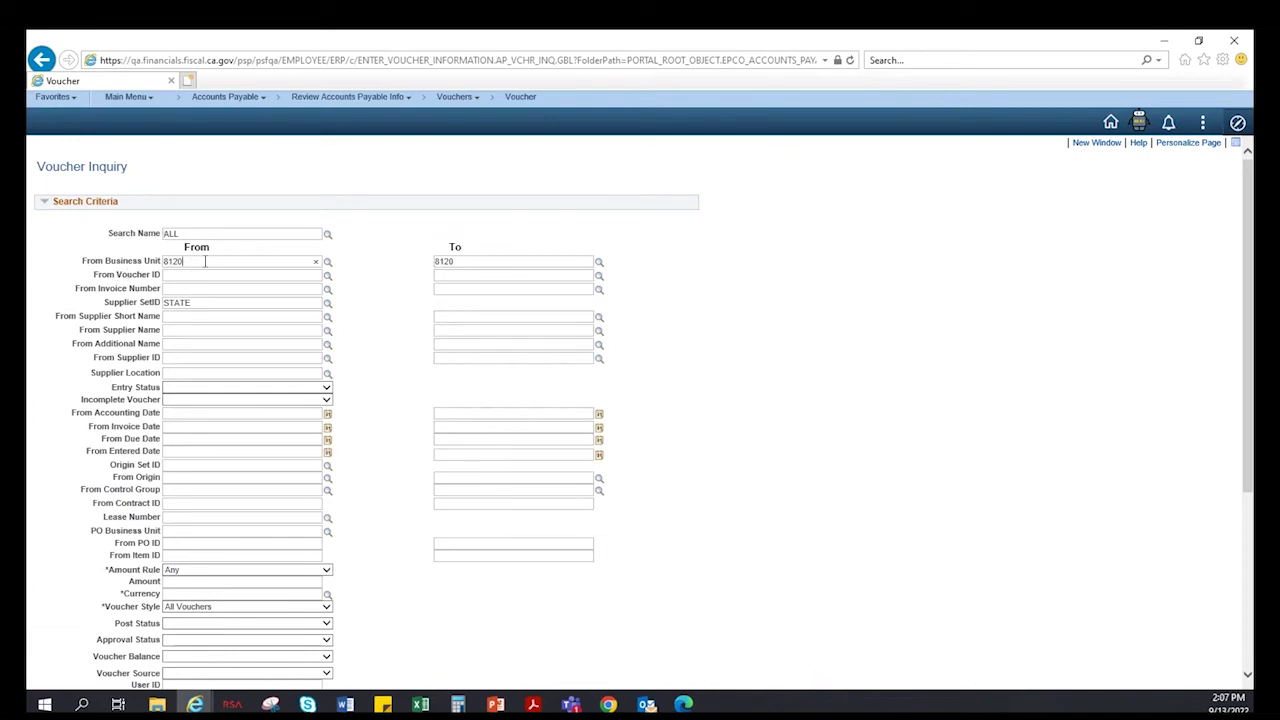
Set both ends of the Voucher Inquiry's business unit range to 0250
left_click_drag(205, 262, 142, 256)
type("0250")
key("Tab")
left_click_drag(492, 264, 378, 260)
type("0250")
Limit the inquiry to an accounting date range from 9/13/2022 to 9/13/2022
scroll(403, 458, "down", 4)
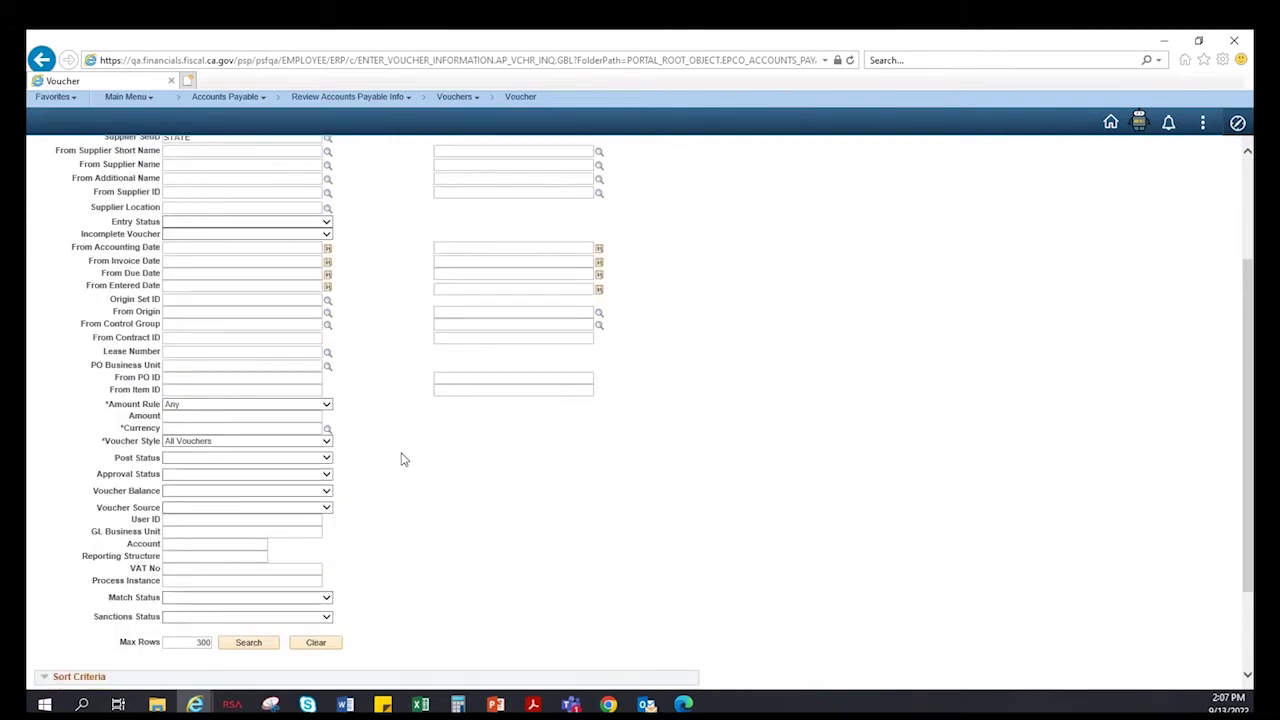
scroll(403, 458, "up", 2)
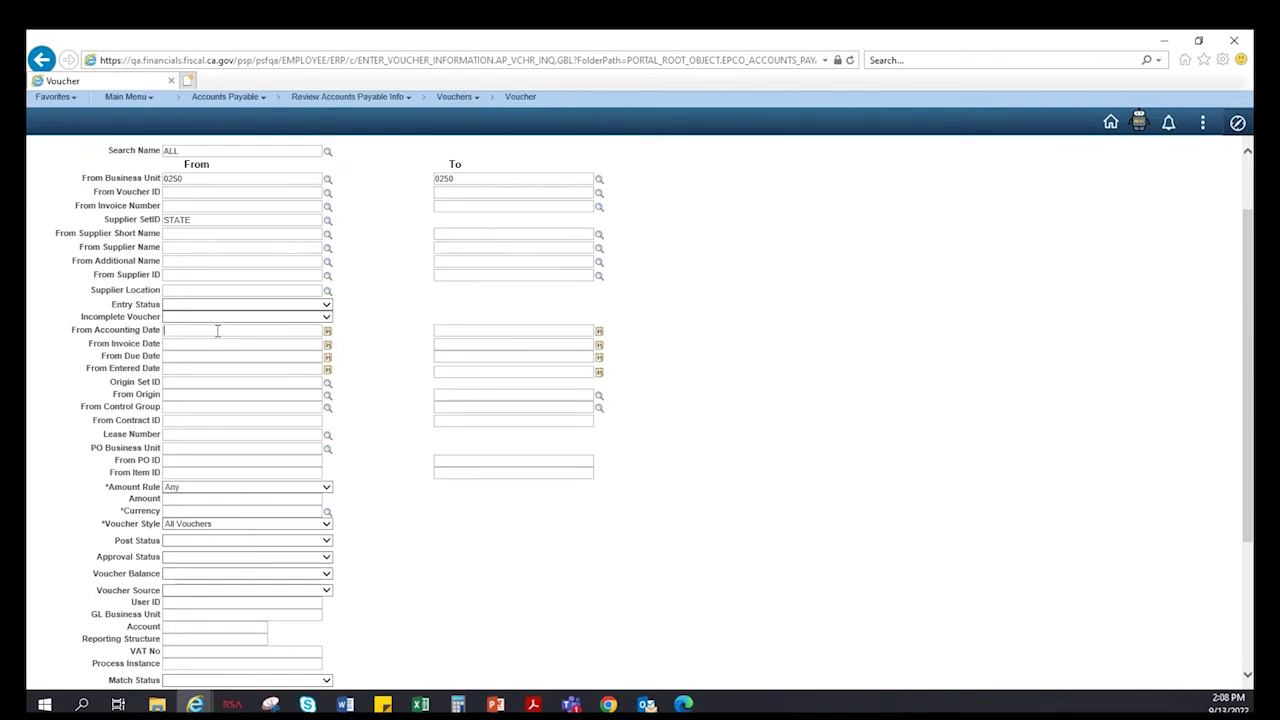
type("9/13/2022")
left_click(493, 330)
type("9/13/2022")
Set the voucher source to Custom Interfaces, run the search, and review the Voucher Inquiry Results
scroll(447, 590, "down", 1)
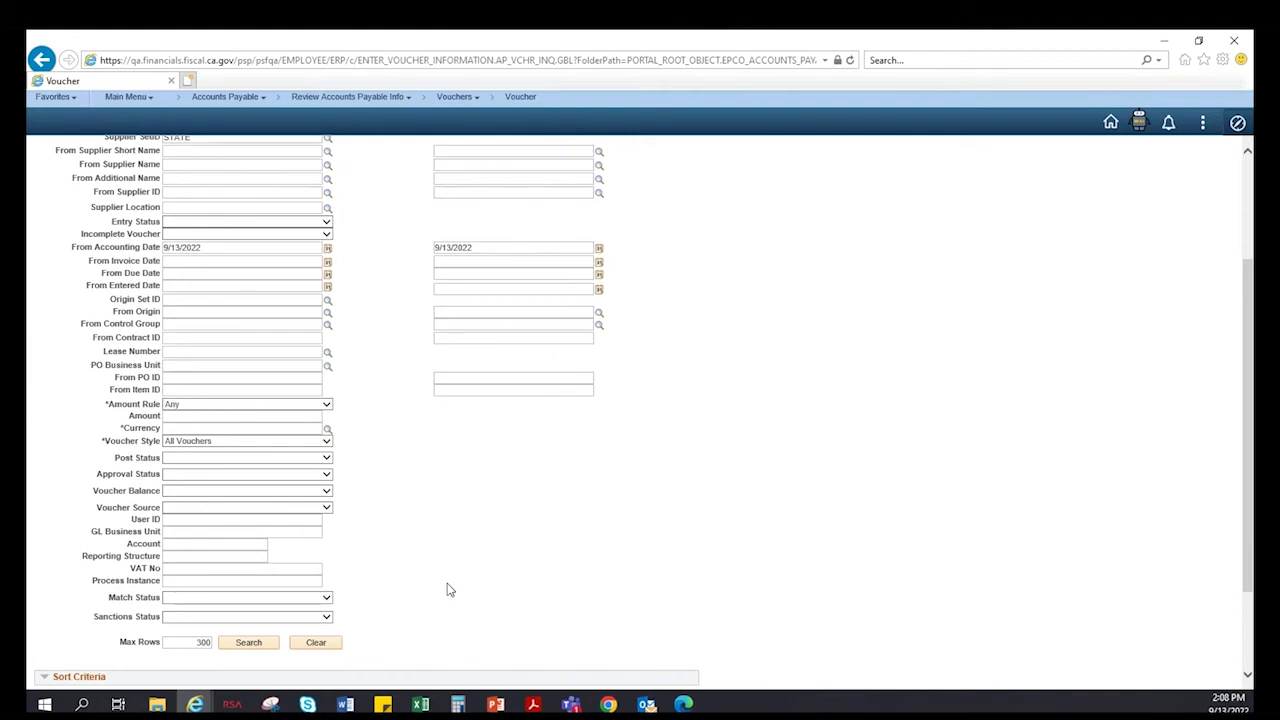
left_click(249, 508)
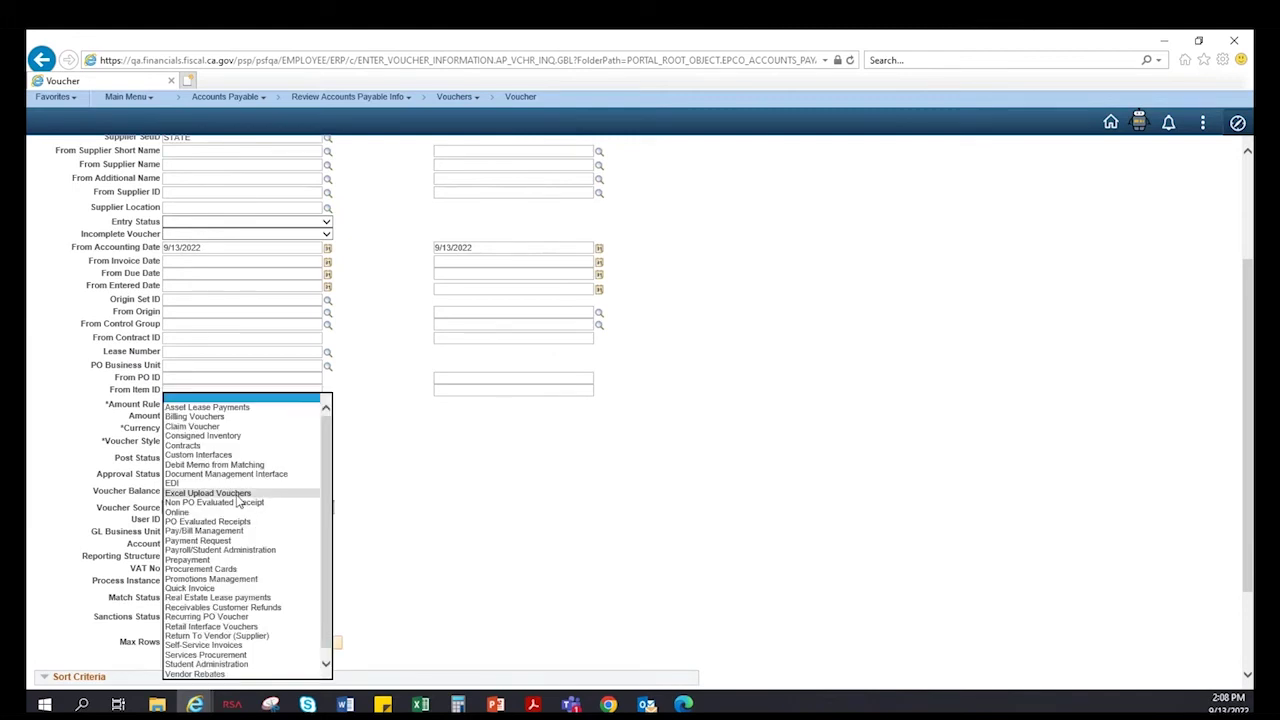
left_click(218, 456)
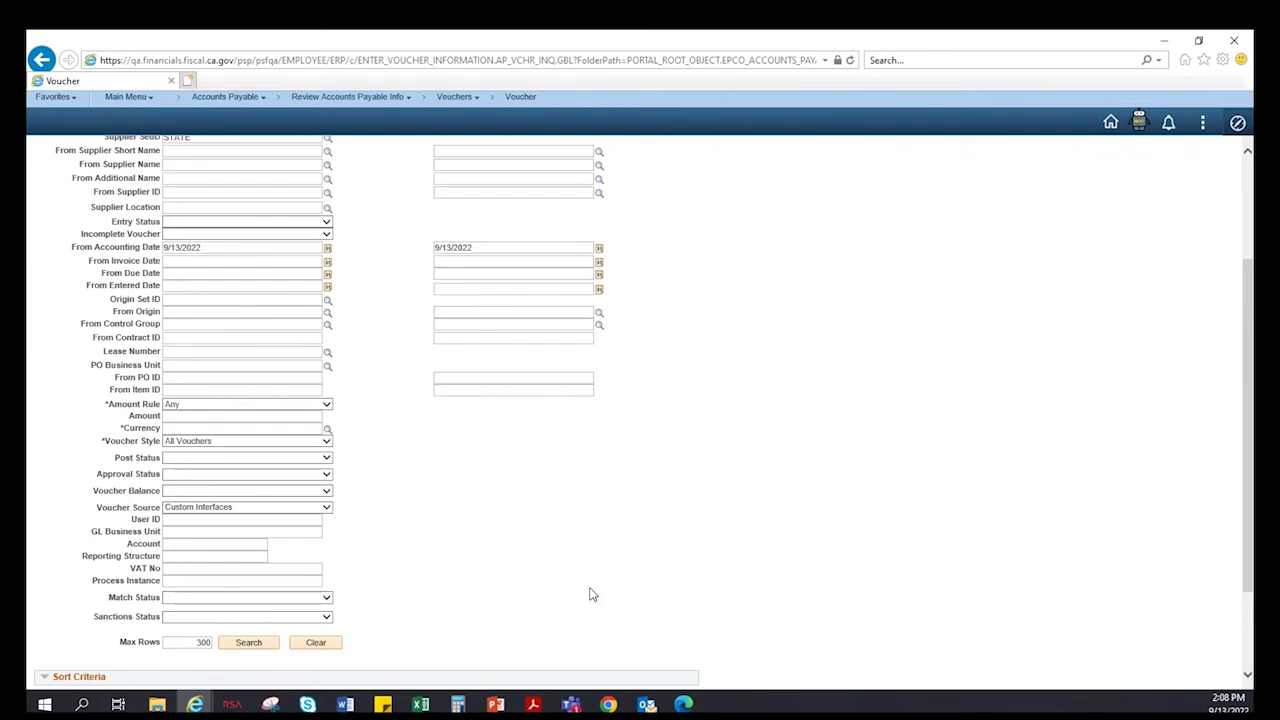
left_click(250, 645)
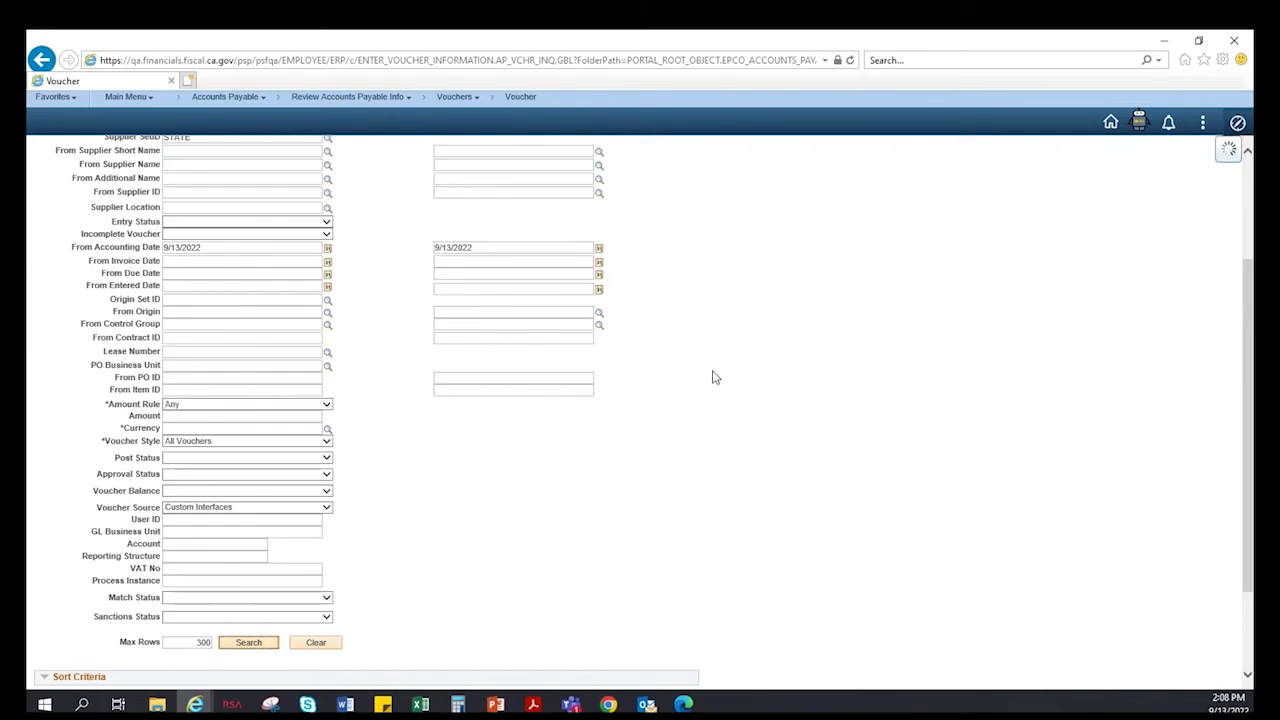
scroll(530, 581, "down", 5)
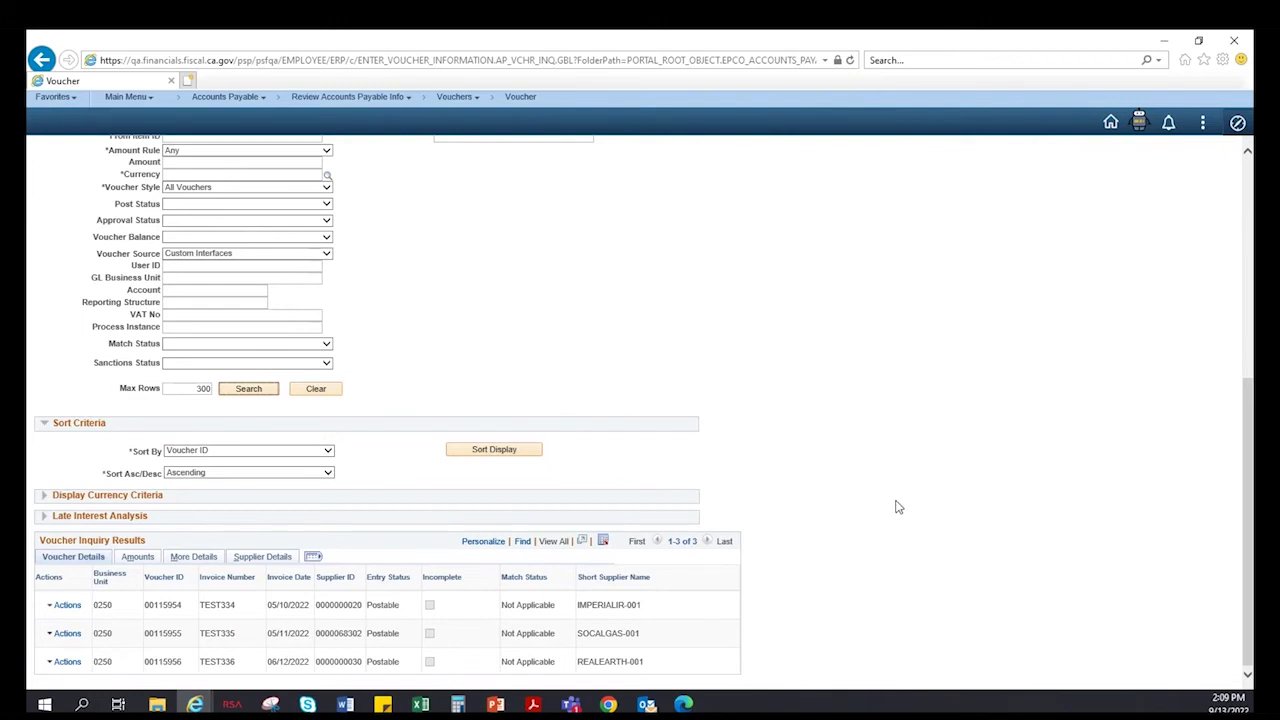
Switch from the voucher inquiry to the Excel window
key("alt+Tab")
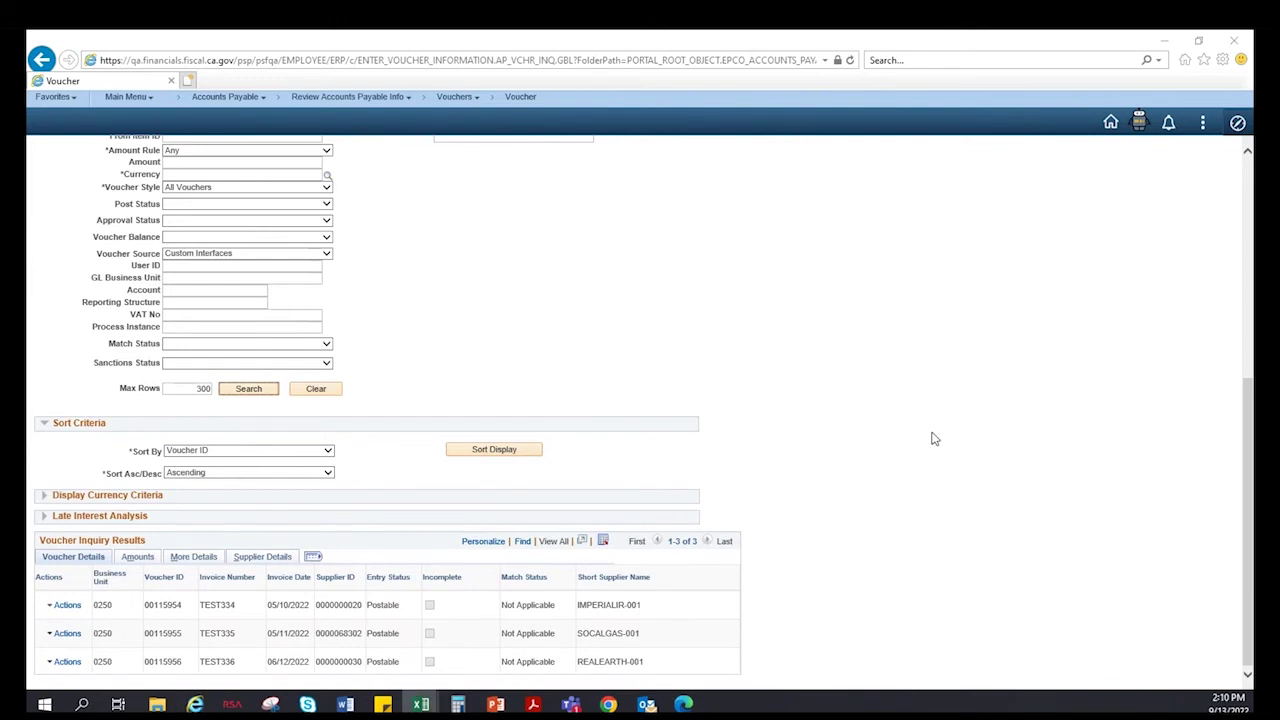